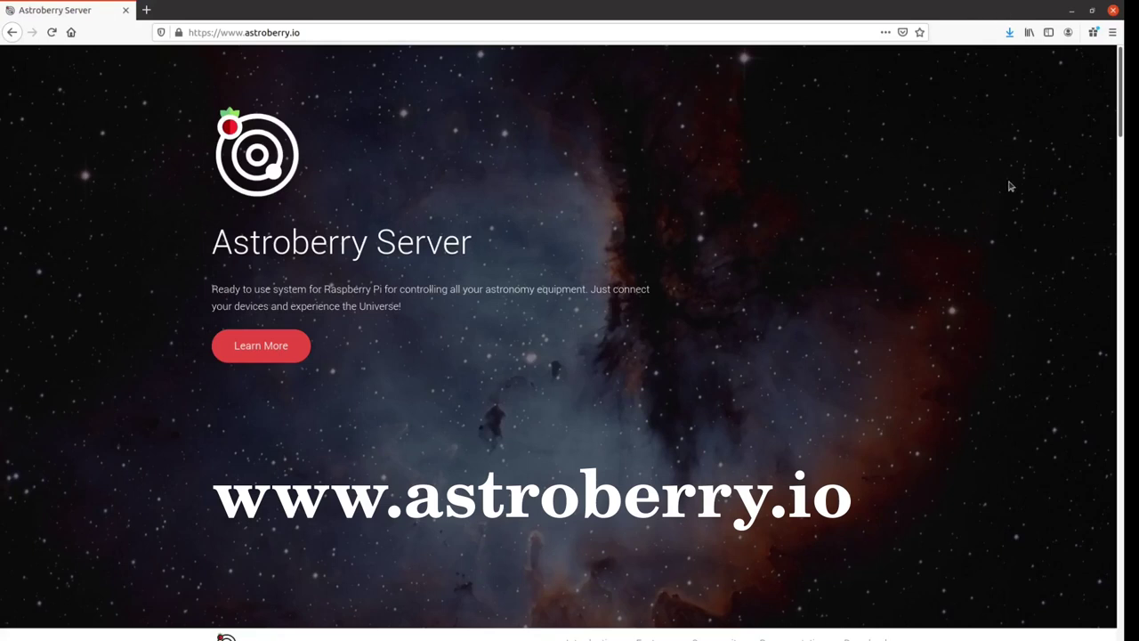
Tour the Astroberry page's Features, Community and Documentation, ending at Download and Install (2.0.3).
{"action": "scroll", "coordinate": [1010, 186], "scroll_direction": "down", "scroll_amount": 5}
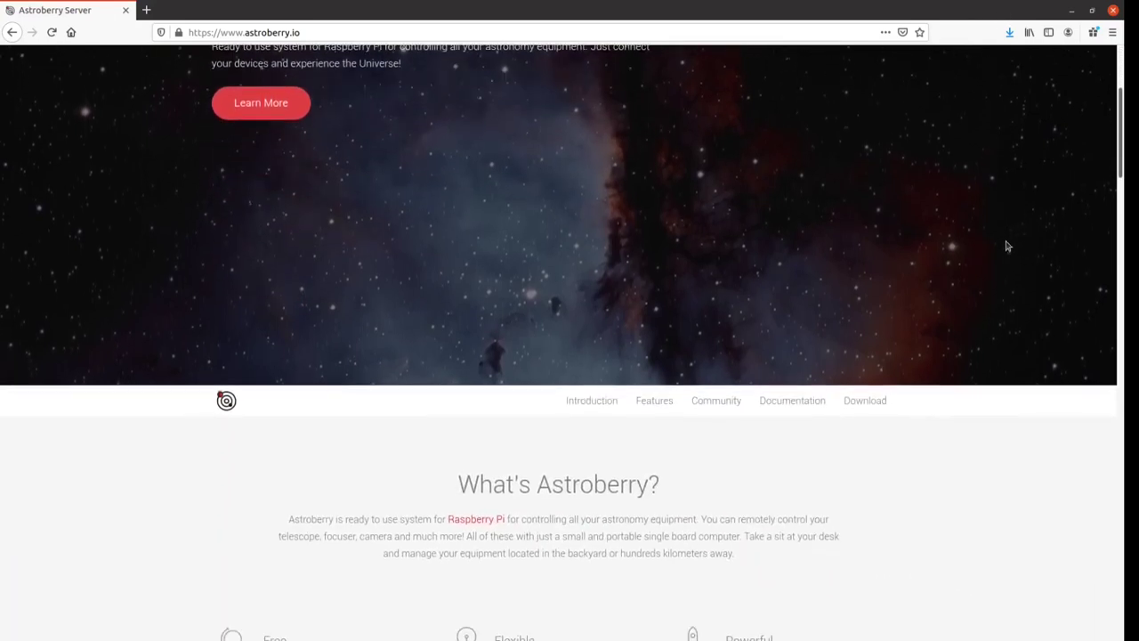
{"action": "scroll", "coordinate": [1008, 247], "scroll_direction": "down", "scroll_amount": 2}
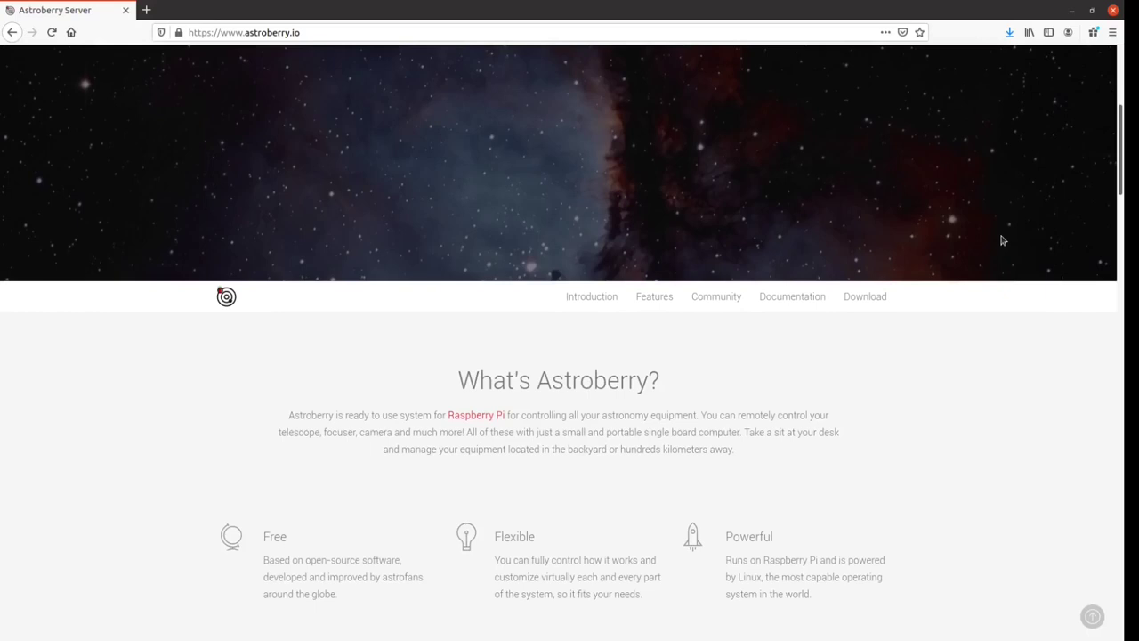
{"action": "left_click", "coordinate": [636, 299]}
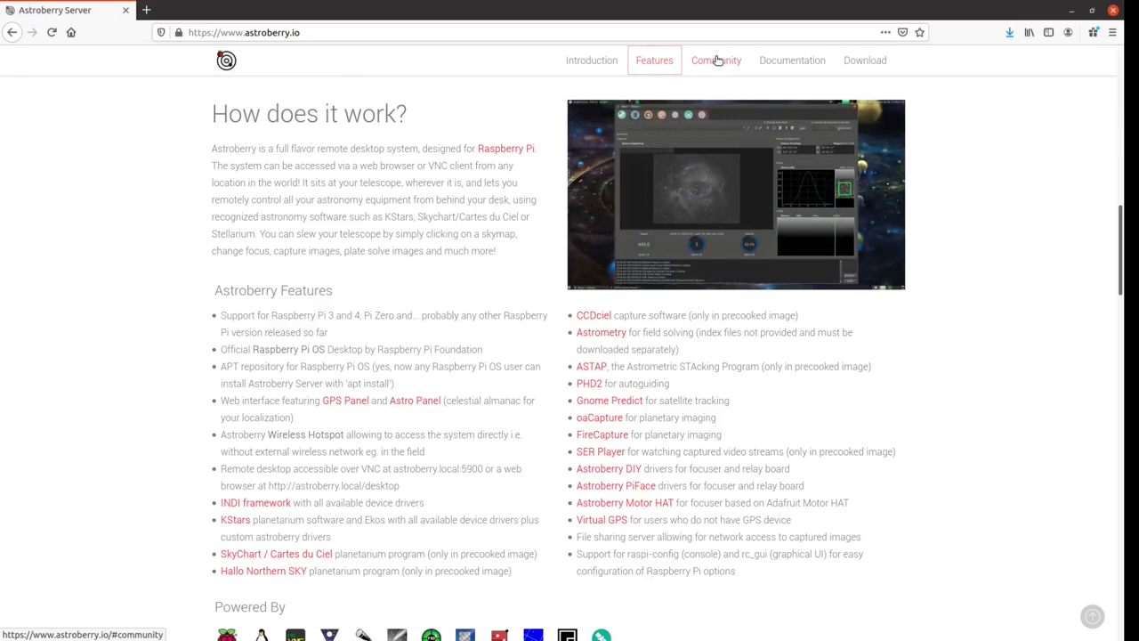
{"action": "left_click", "coordinate": [718, 59]}
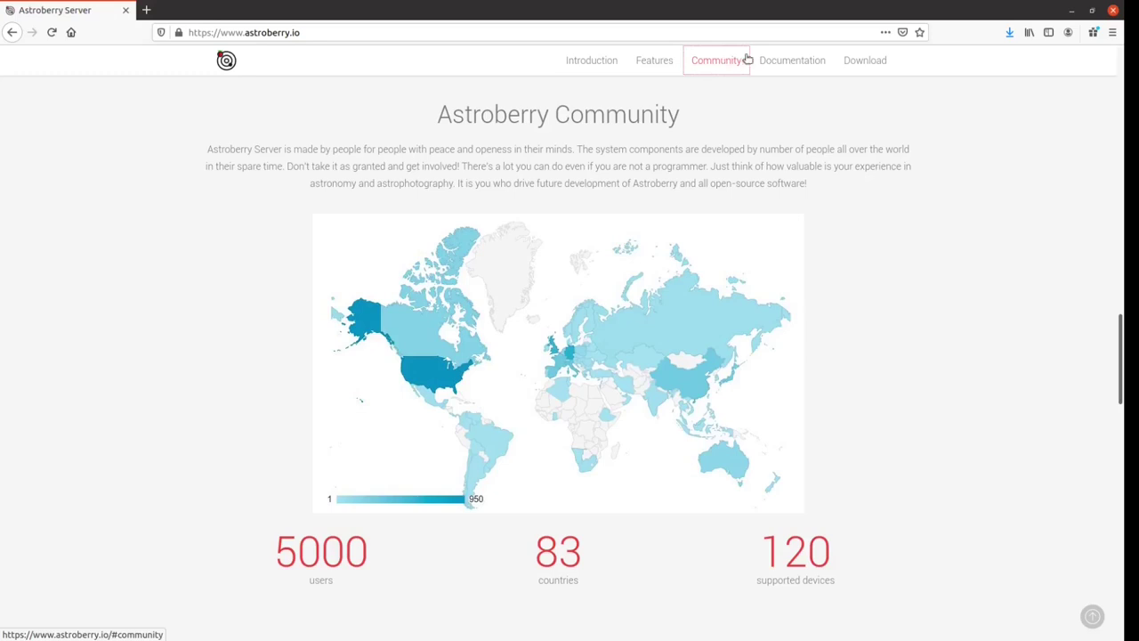
{"action": "left_click", "coordinate": [784, 59]}
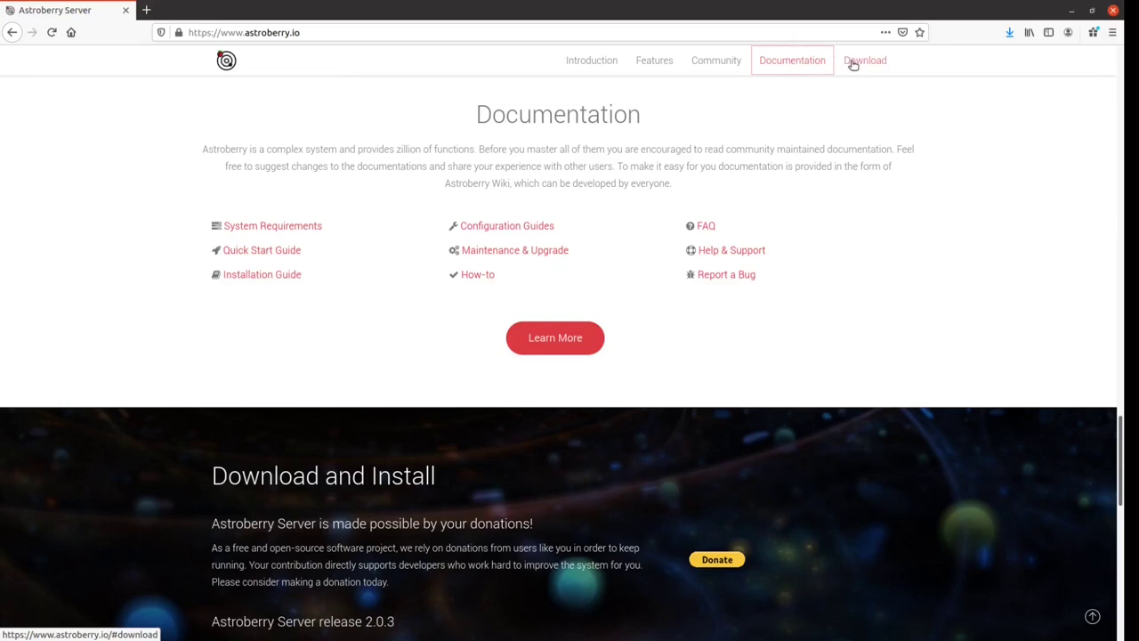
{"action": "left_click", "coordinate": [852, 65]}
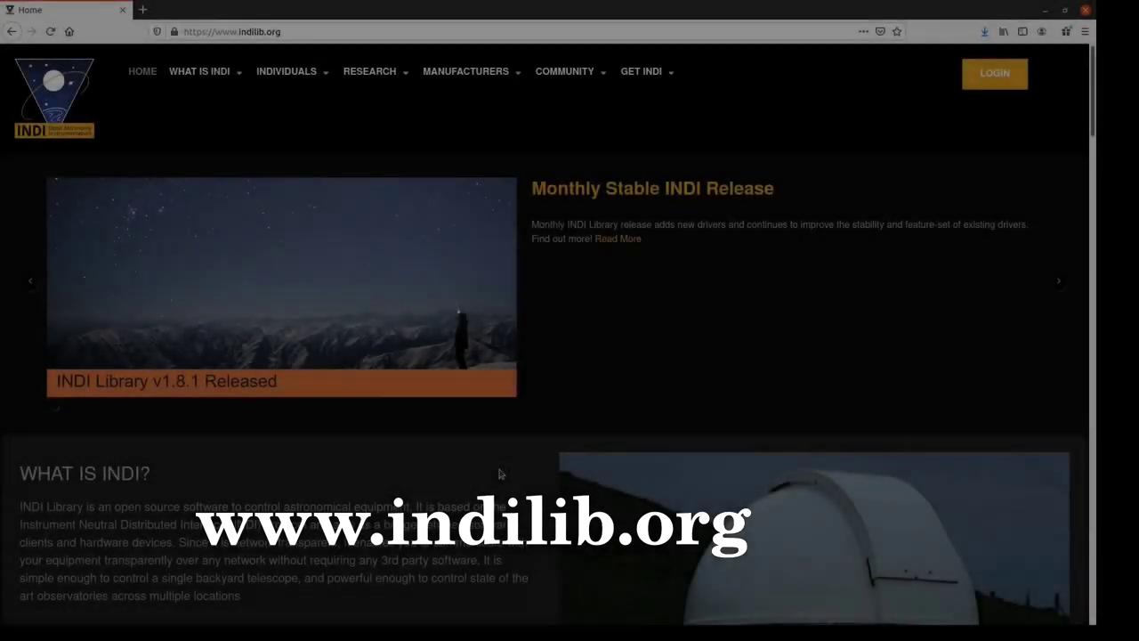
Scroll the INDI Library home page to What is INDI, Features and the client-network diagram.
{"action": "scroll", "coordinate": [499, 474], "scroll_direction": "down", "scroll_amount": 3}
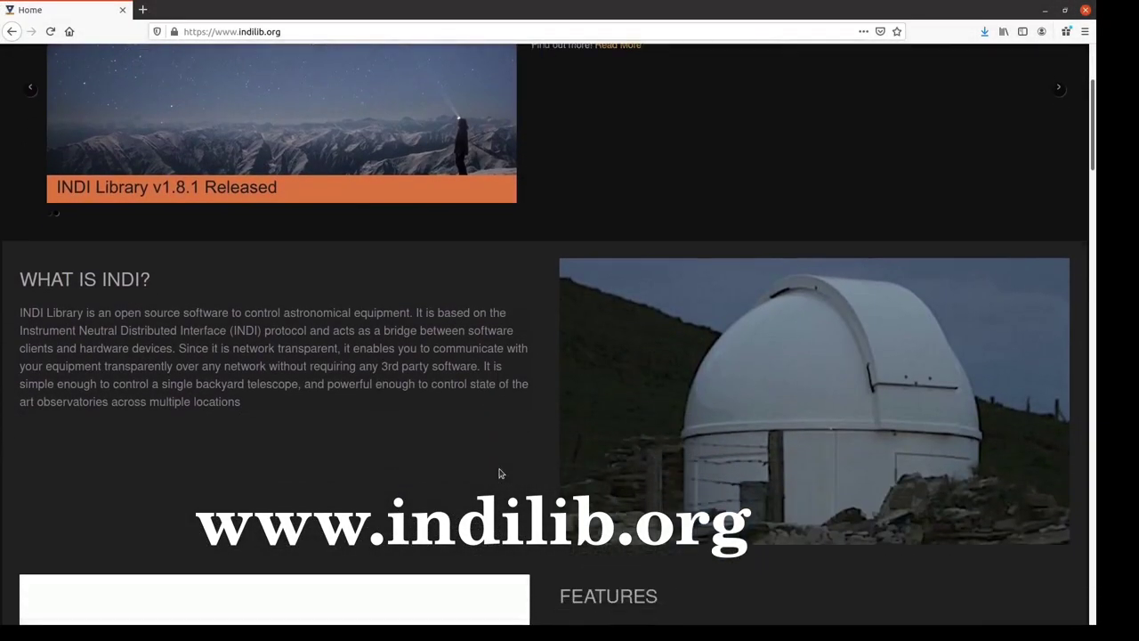
{"action": "scroll", "coordinate": [499, 475], "scroll_direction": "down", "scroll_amount": 3}
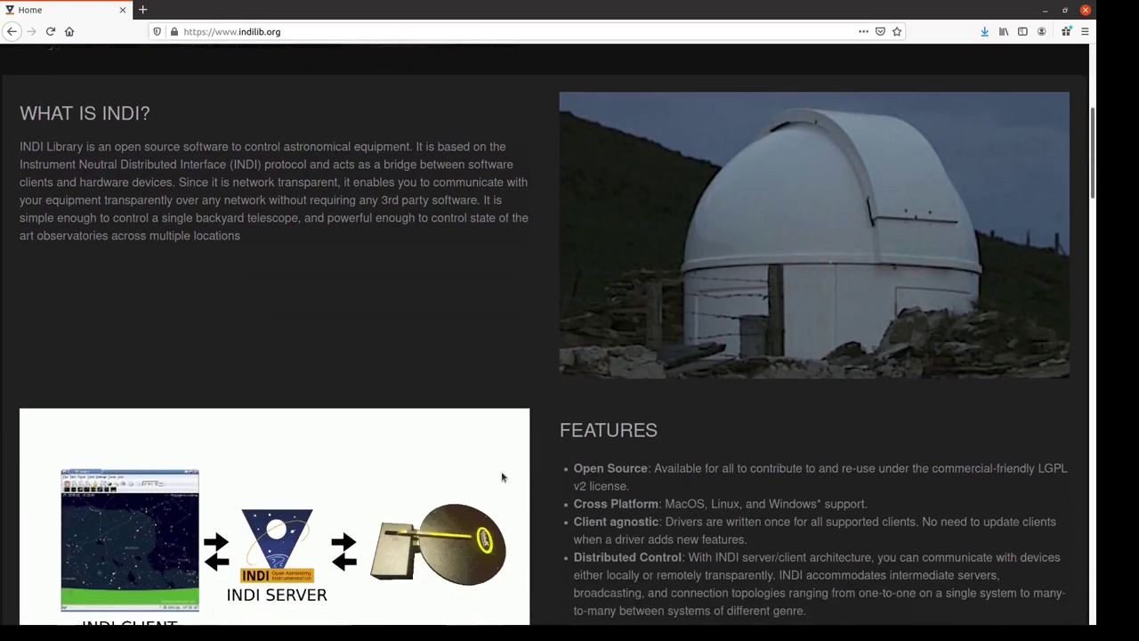
{"action": "scroll", "coordinate": [501, 478], "scroll_direction": "down", "scroll_amount": 1}
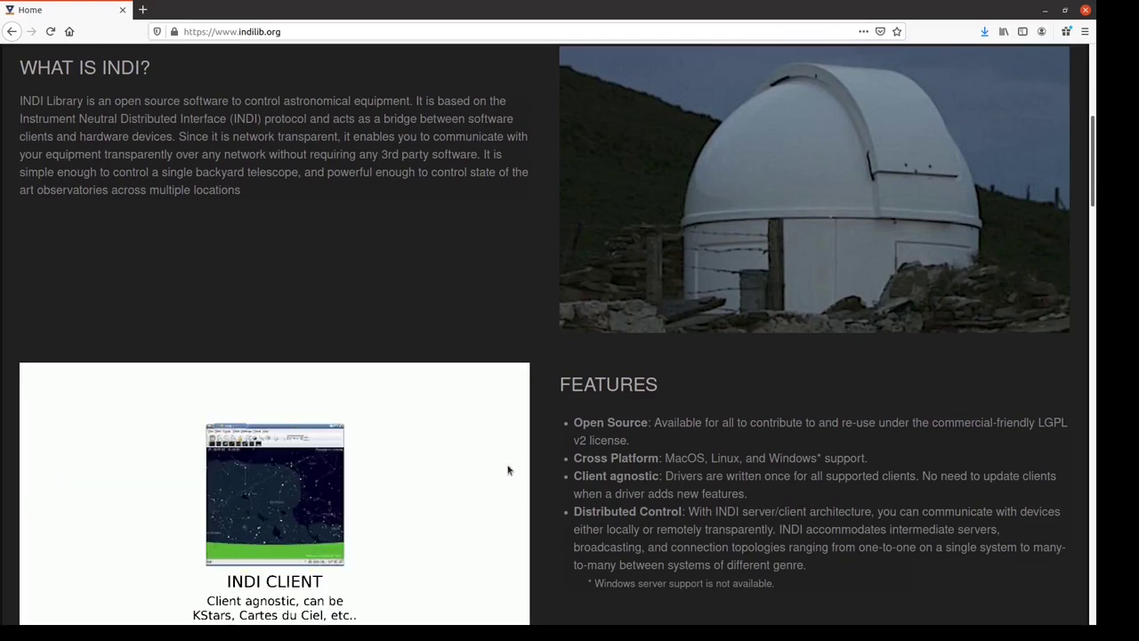
{"action": "scroll", "coordinate": [508, 470], "scroll_direction": "down", "scroll_amount": 3}
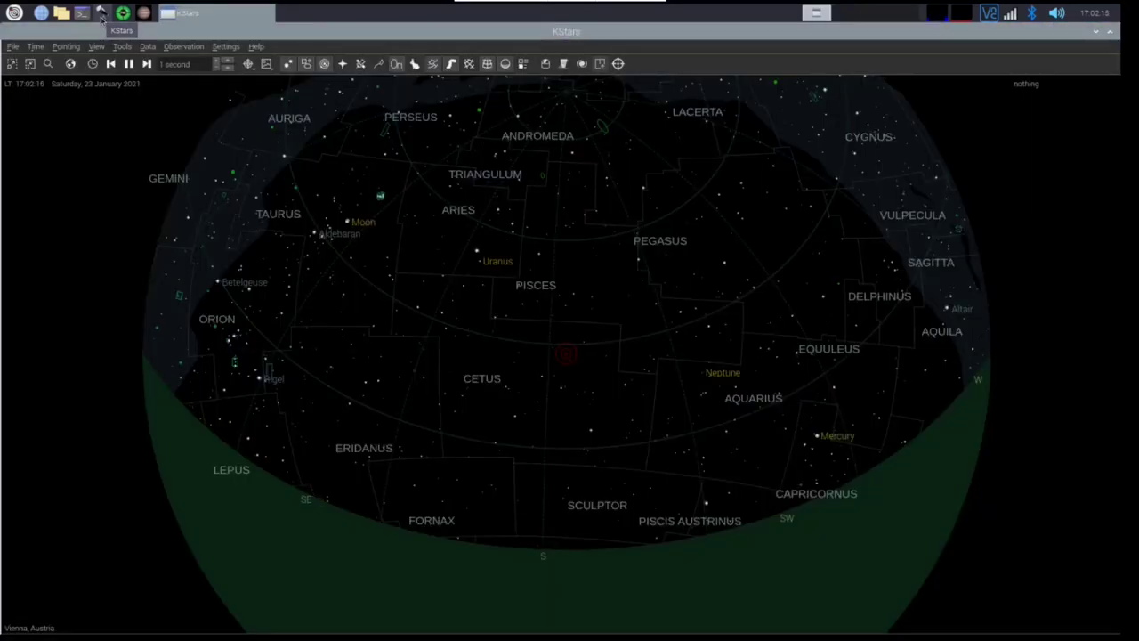
In the Device Manager, expand Telescopes and select the SynScan driver.
{"action": "left_click", "coordinate": [124, 49]}
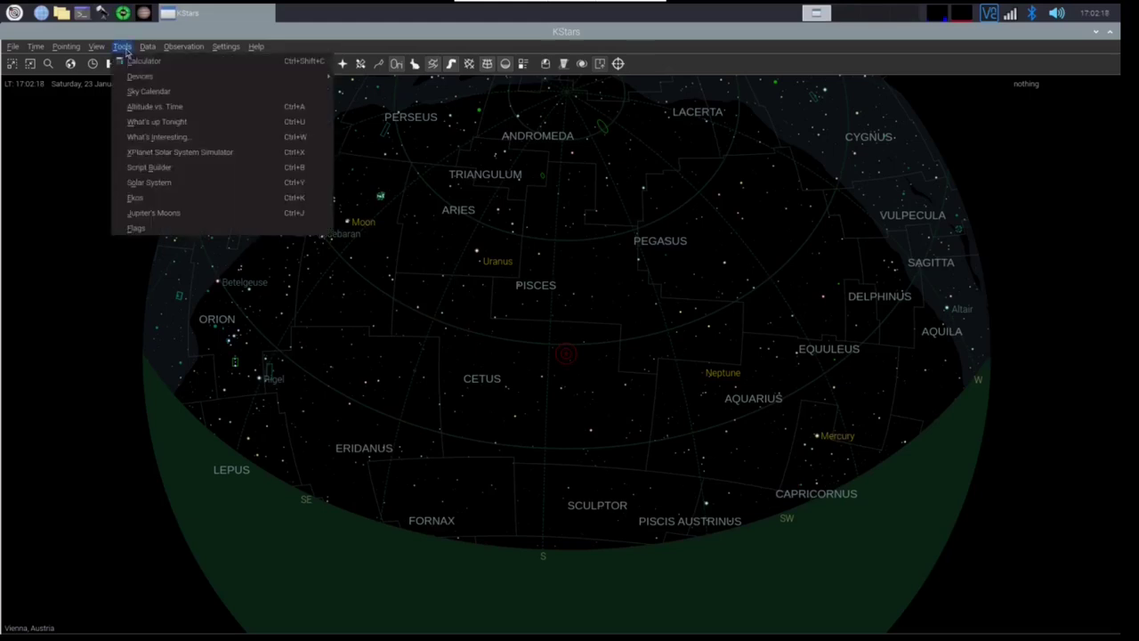
{"action": "mouse_move", "coordinate": [158, 78]}
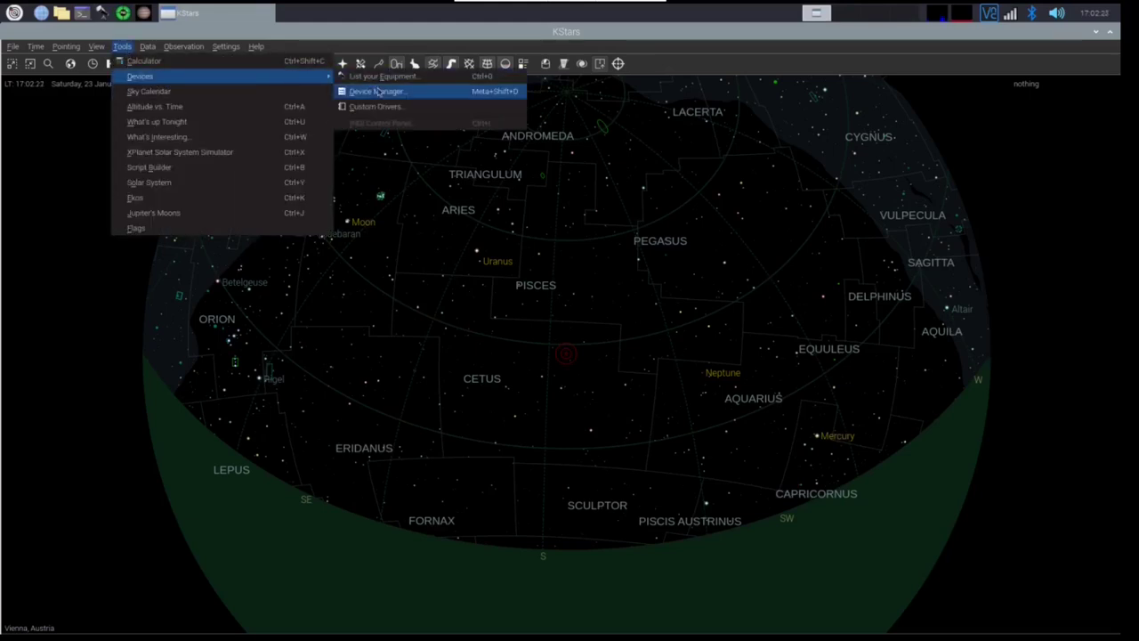
{"action": "left_click", "coordinate": [378, 92]}
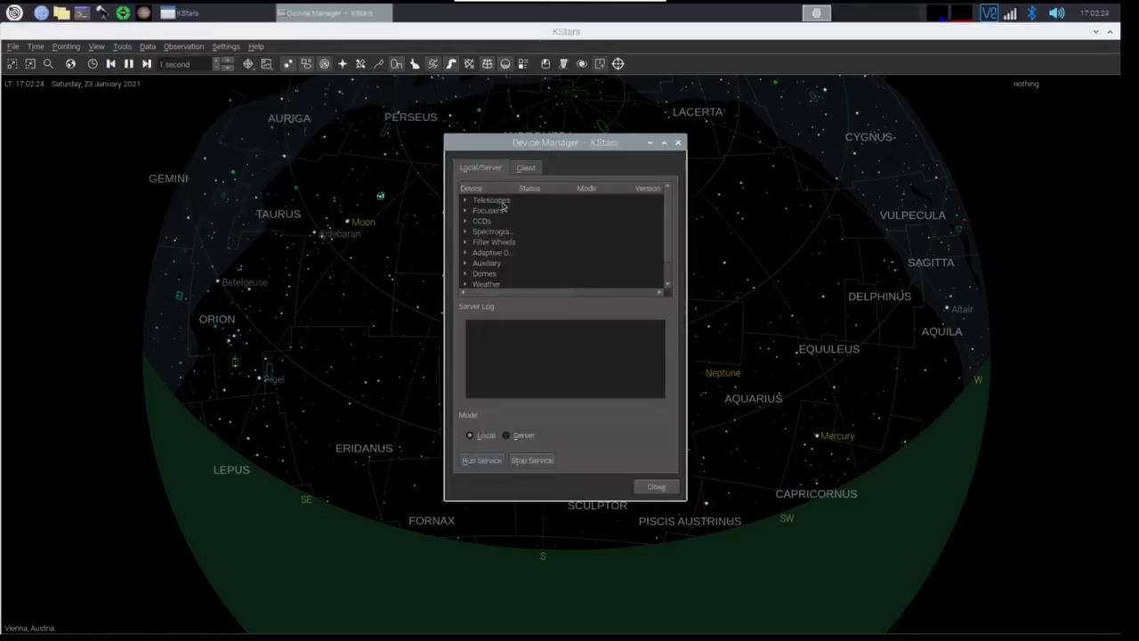
{"action": "left_click", "coordinate": [504, 203]}
{"action": "double_click", "coordinate": [504, 204]}
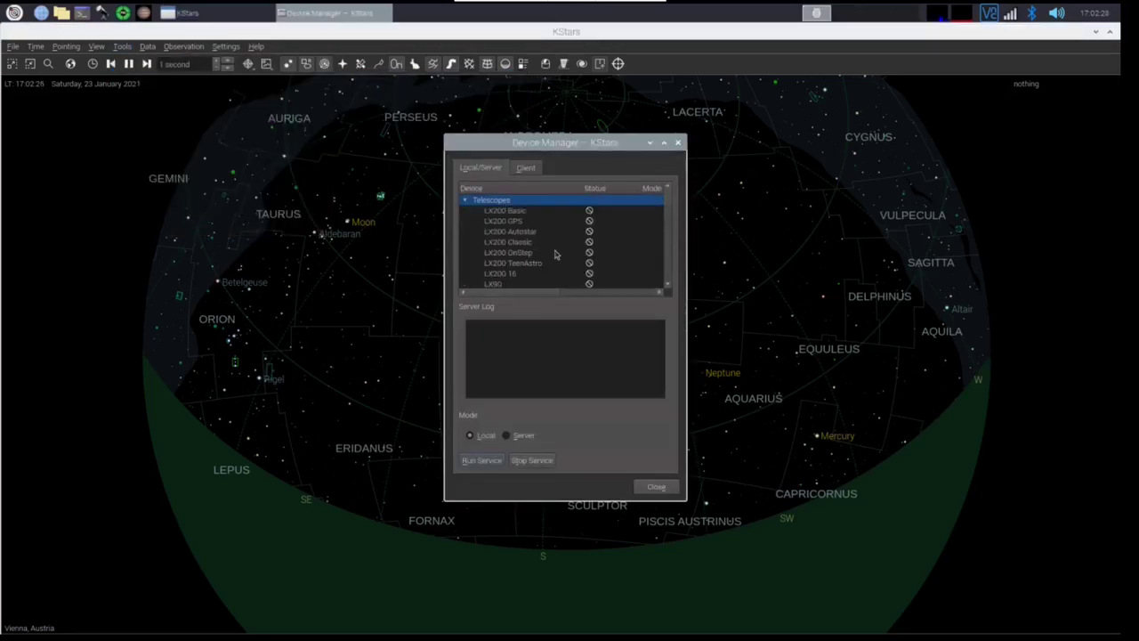
{"action": "scroll", "coordinate": [558, 252], "scroll_direction": "down", "scroll_amount": 5}
{"action": "scroll", "coordinate": [555, 254], "scroll_direction": "down", "scroll_amount": 2}
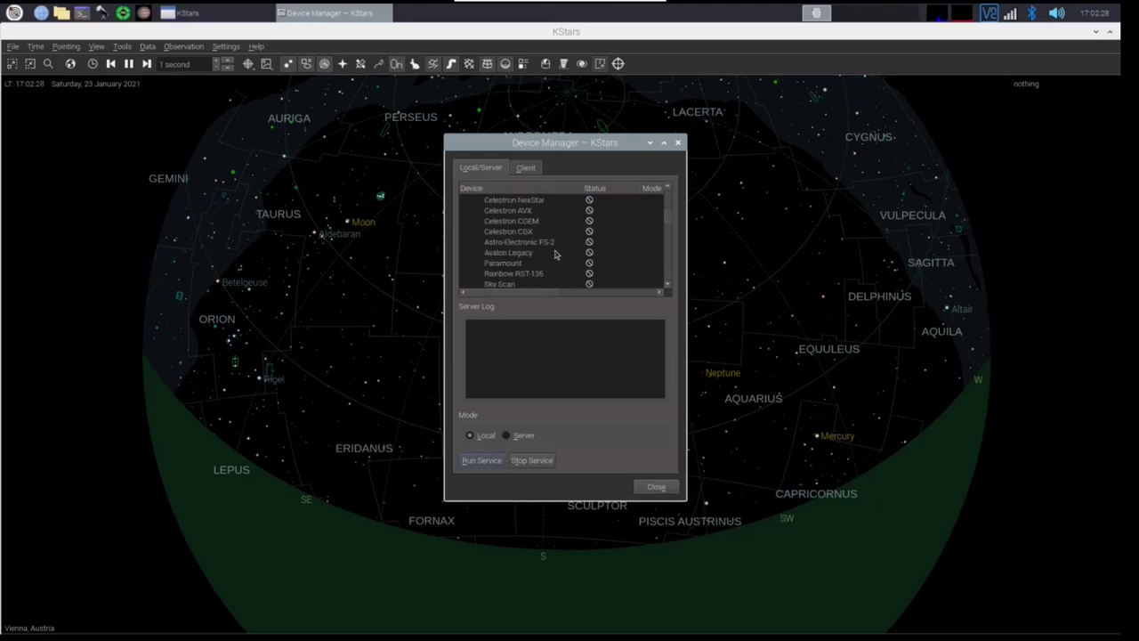
{"action": "scroll", "coordinate": [554, 254], "scroll_direction": "down", "scroll_amount": 2}
{"action": "scroll", "coordinate": [554, 255], "scroll_direction": "down", "scroll_amount": 1}
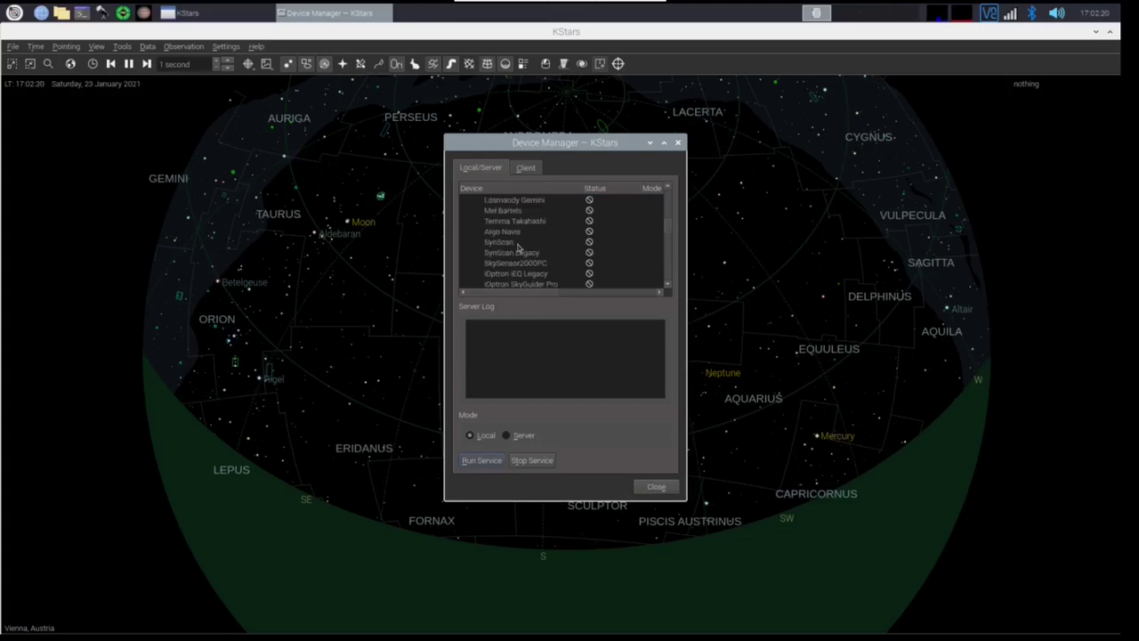
{"action": "left_click", "coordinate": [519, 244]}
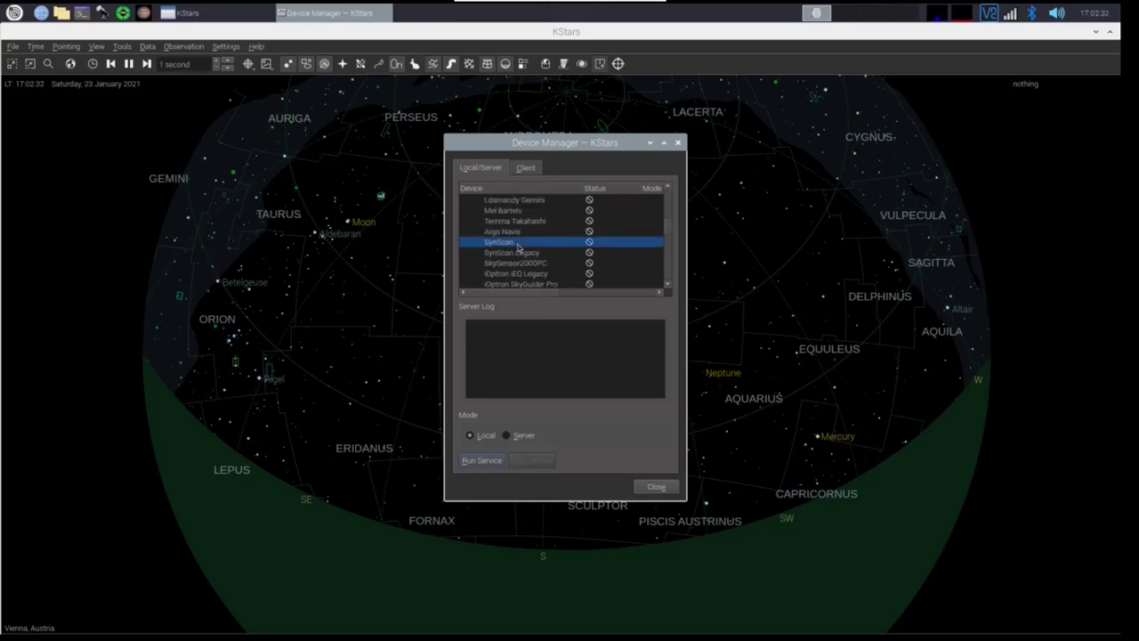
Run the SynScan service, connect the mount and close both device windows.
{"action": "left_click", "coordinate": [467, 461]}
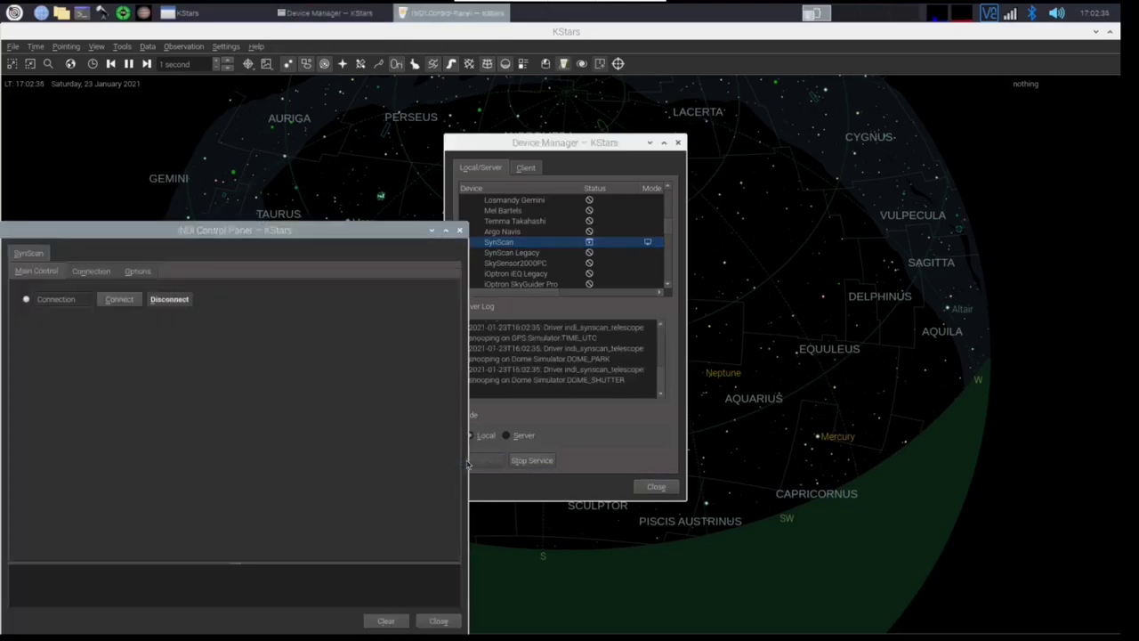
{"action": "left_click", "coordinate": [107, 302]}
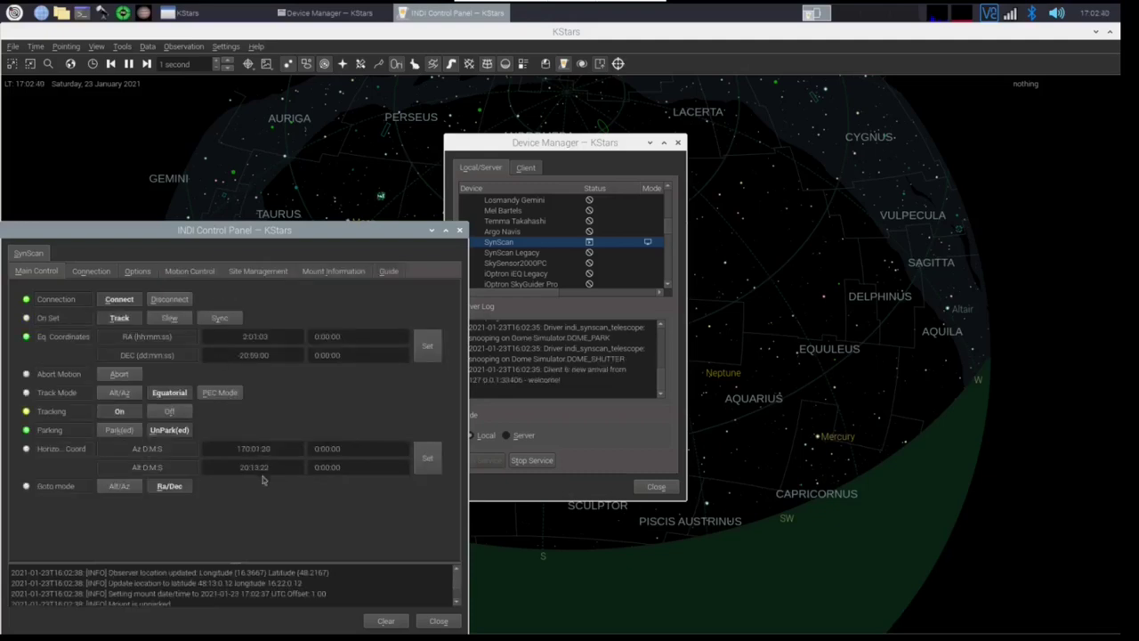
{"action": "left_click", "coordinate": [438, 621]}
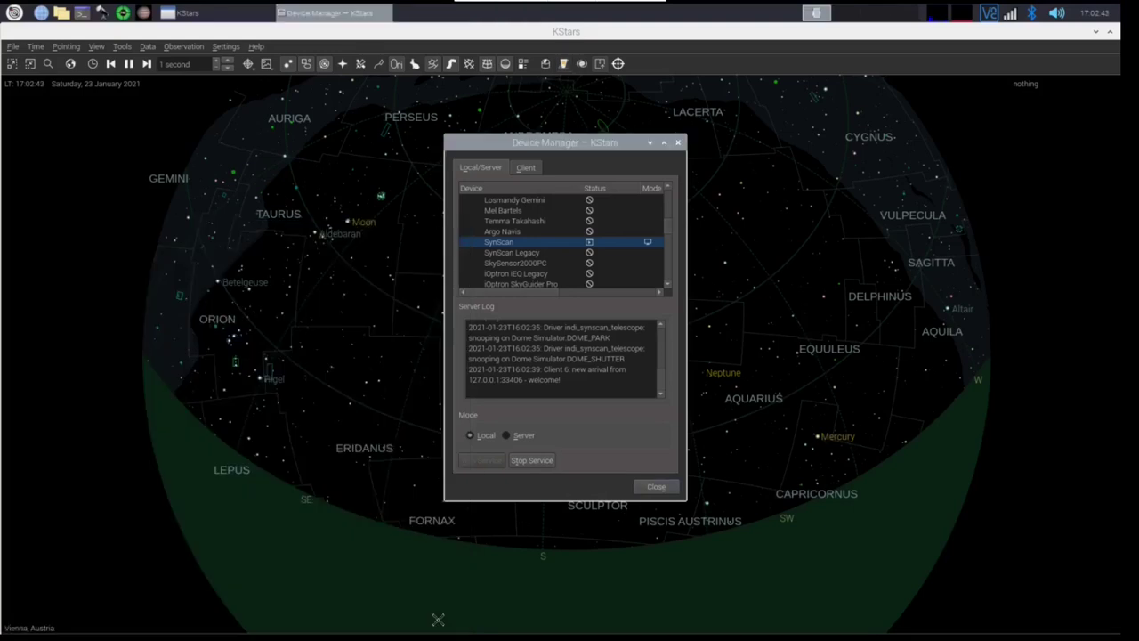
{"action": "left_click", "coordinate": [657, 486]}
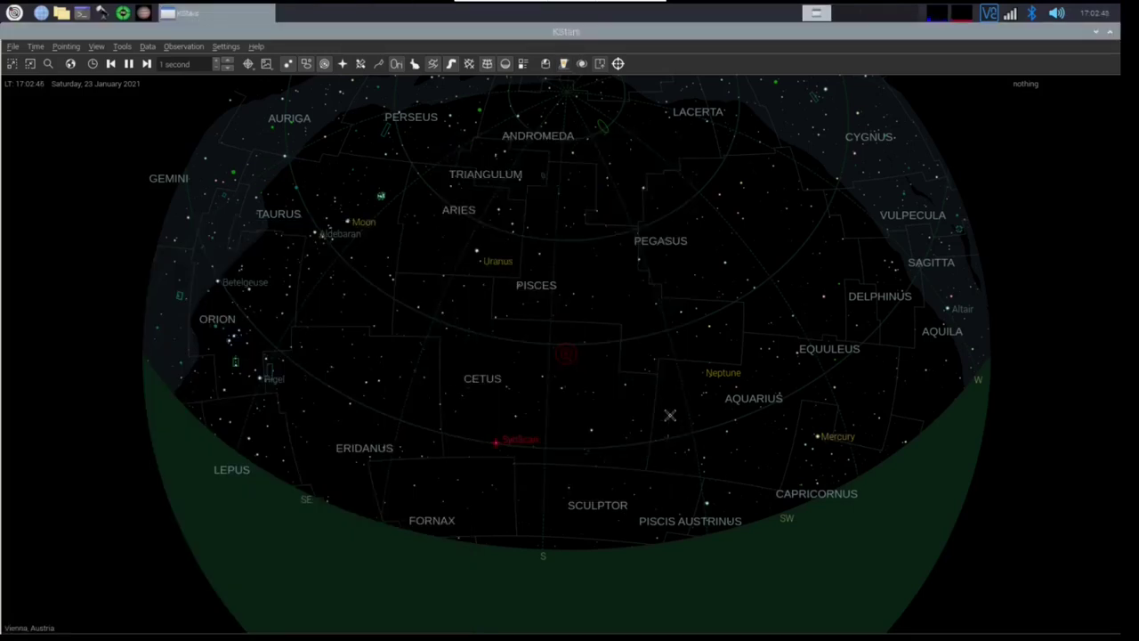
Bring Fomalhaut into view and slew the SynScan mount to it from its context menu.
{"action": "left_click_drag", "start_coordinate": [521, 425], "coordinate": [514, 360]}
{"action": "scroll", "coordinate": [484, 387], "scroll_direction": "up", "scroll_amount": 3}
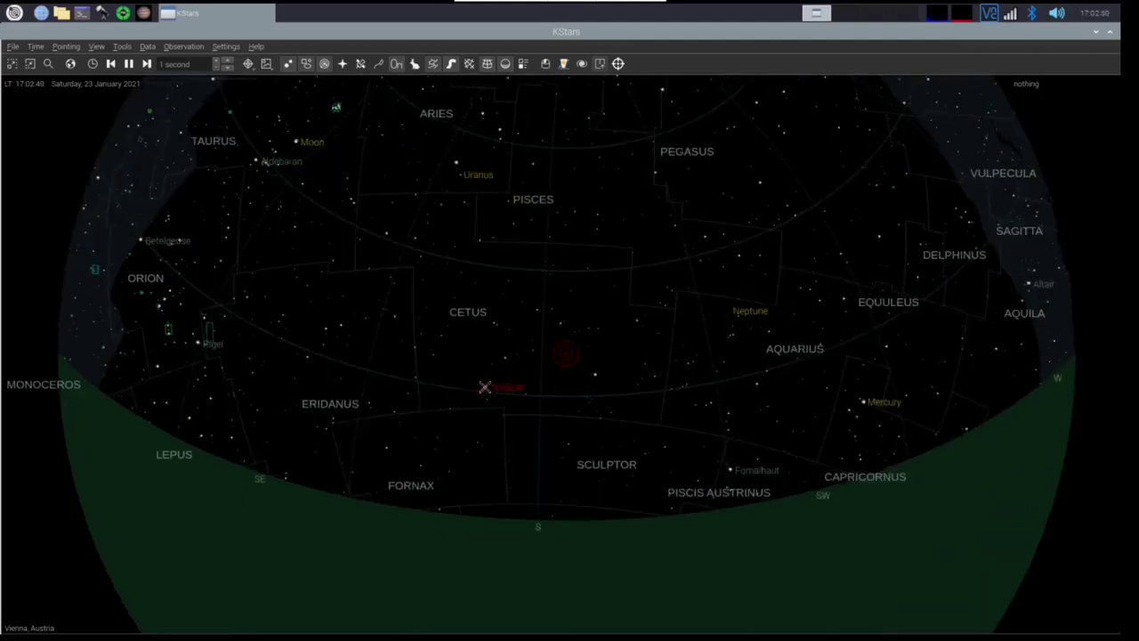
{"action": "scroll", "coordinate": [484, 386], "scroll_direction": "down", "scroll_amount": 2}
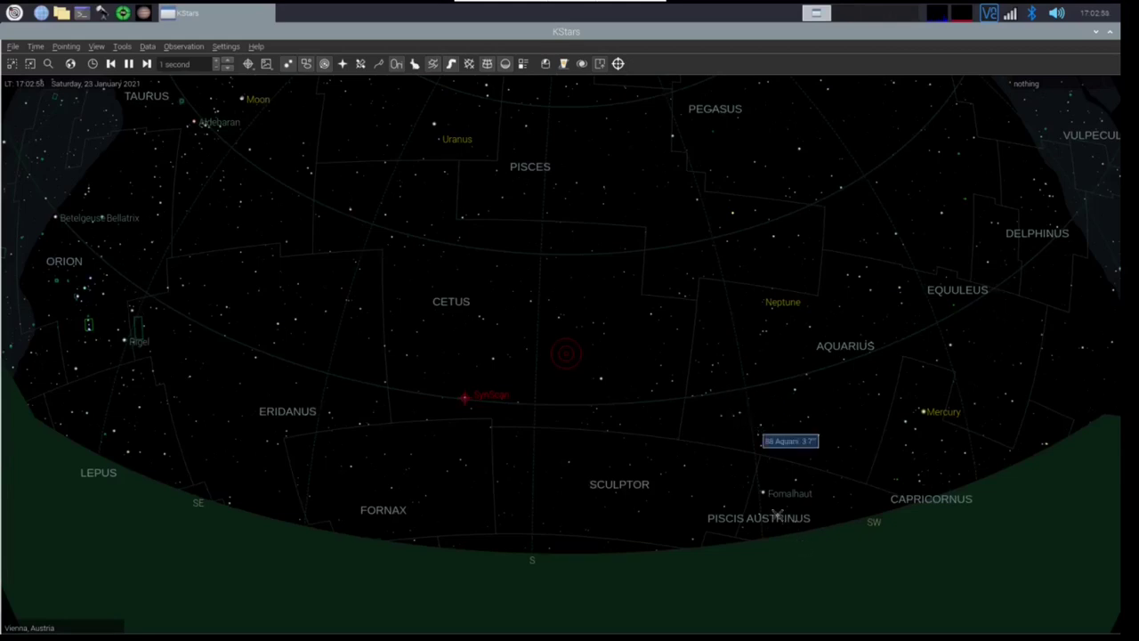
{"action": "right_click", "coordinate": [762, 493]}
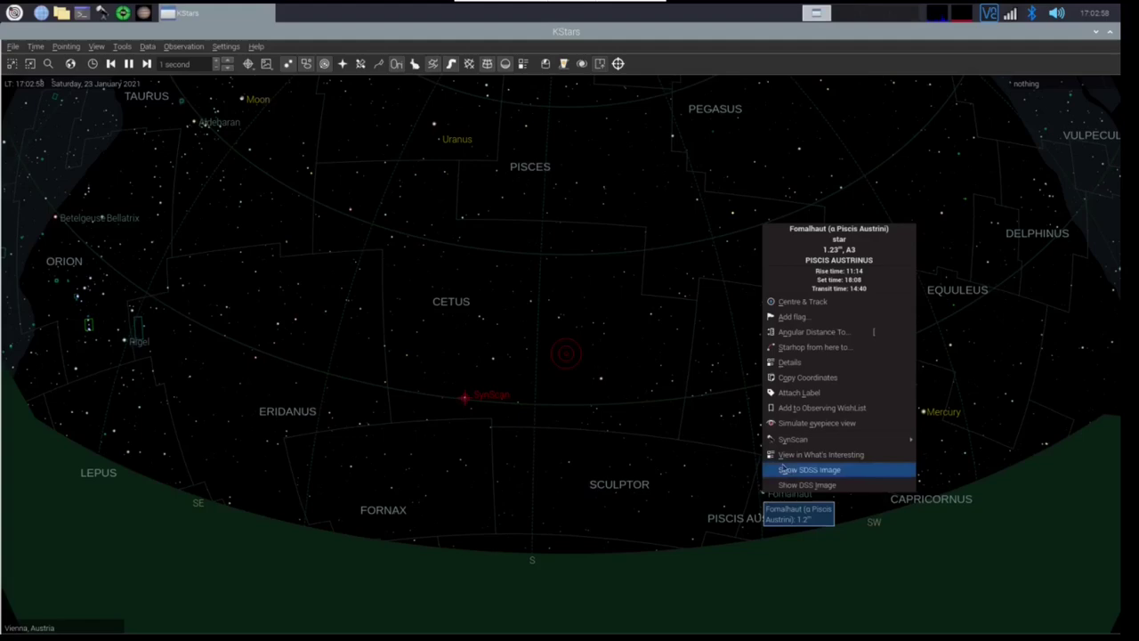
{"action": "mouse_move", "coordinate": [793, 438]}
{"action": "left_click", "coordinate": [932, 440]}
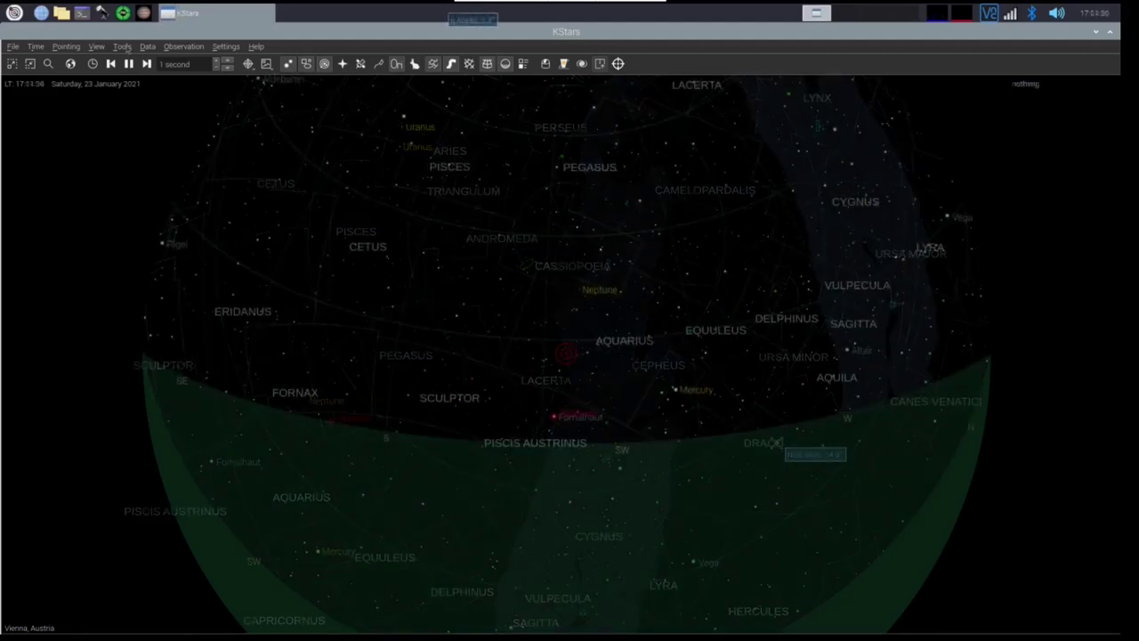
In the Device Manager, select the ToupCam driver under CCDs and run its INDI service.
{"action": "left_click", "coordinate": [122, 47]}
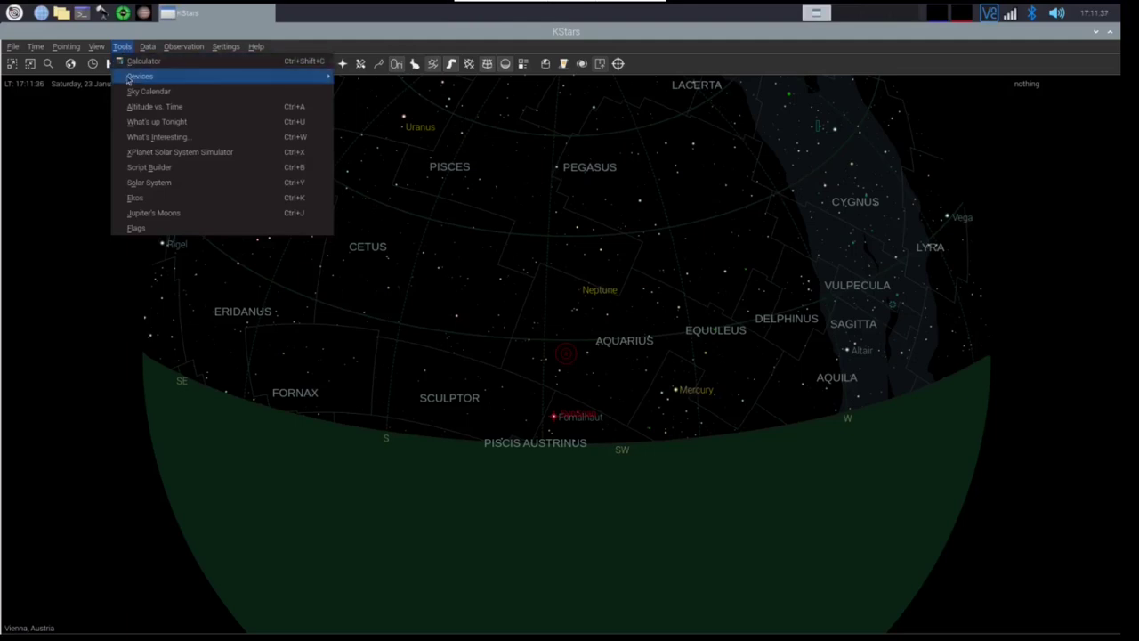
{"action": "mouse_move", "coordinate": [129, 78]}
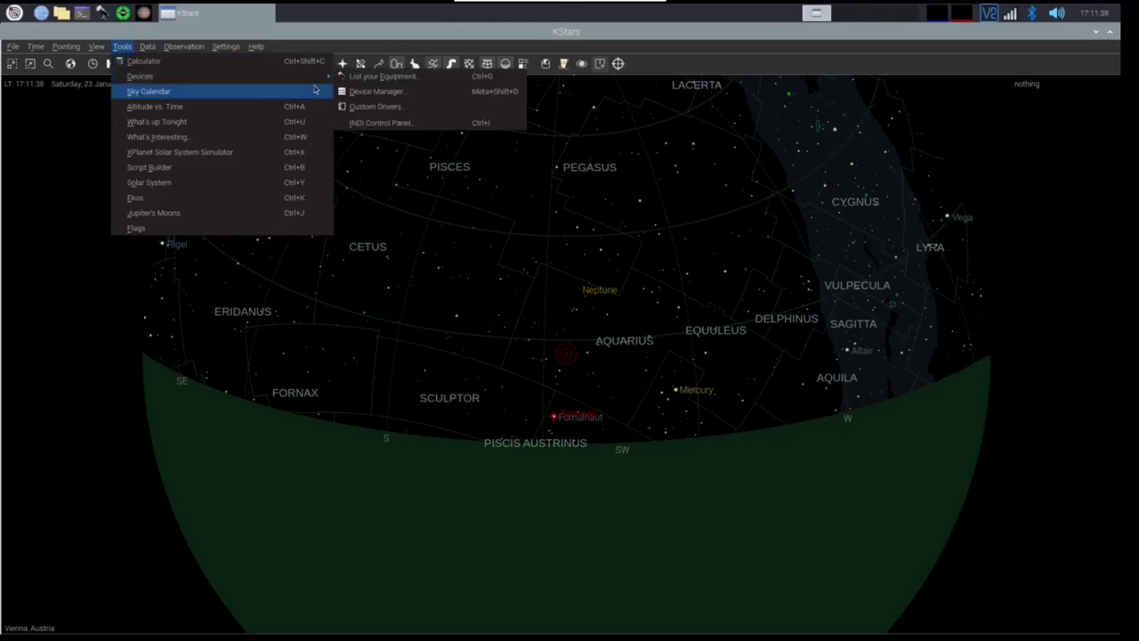
{"action": "left_click", "coordinate": [363, 92]}
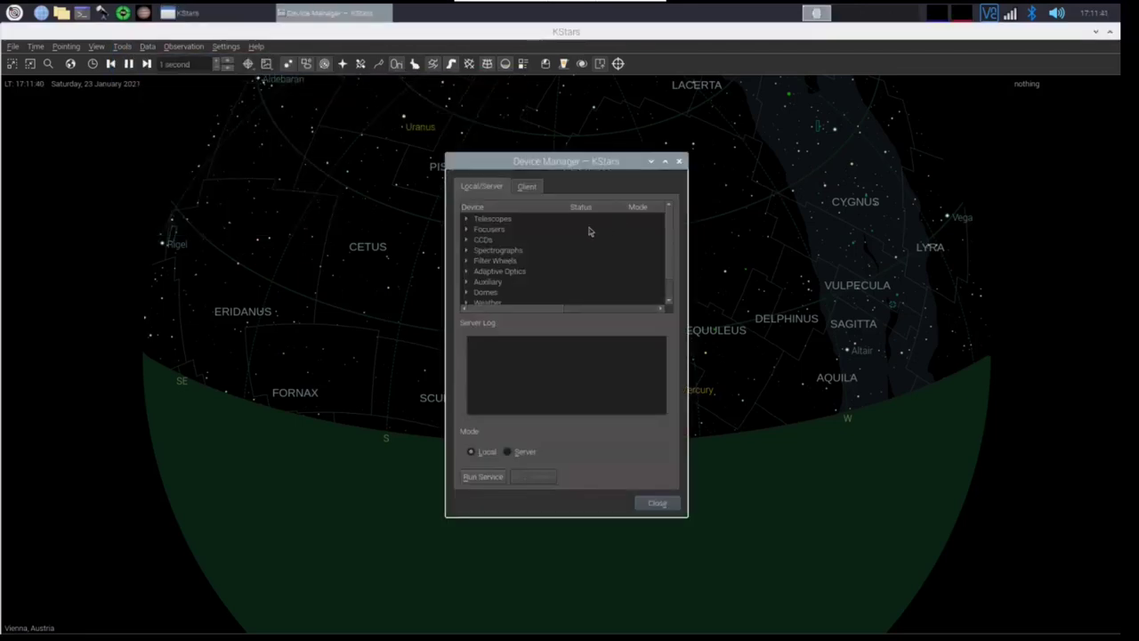
{"action": "left_click", "coordinate": [478, 241]}
{"action": "double_click", "coordinate": [477, 241]}
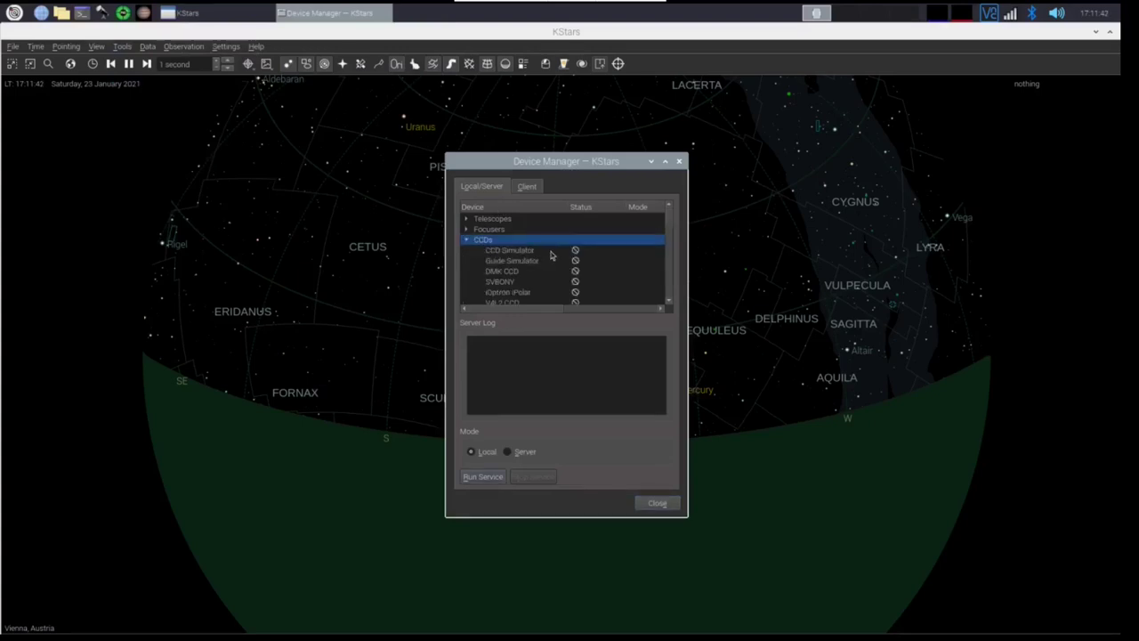
{"action": "scroll", "coordinate": [550, 254], "scroll_direction": "down", "scroll_amount": 2}
{"action": "scroll", "coordinate": [549, 254], "scroll_direction": "down", "scroll_amount": 4}
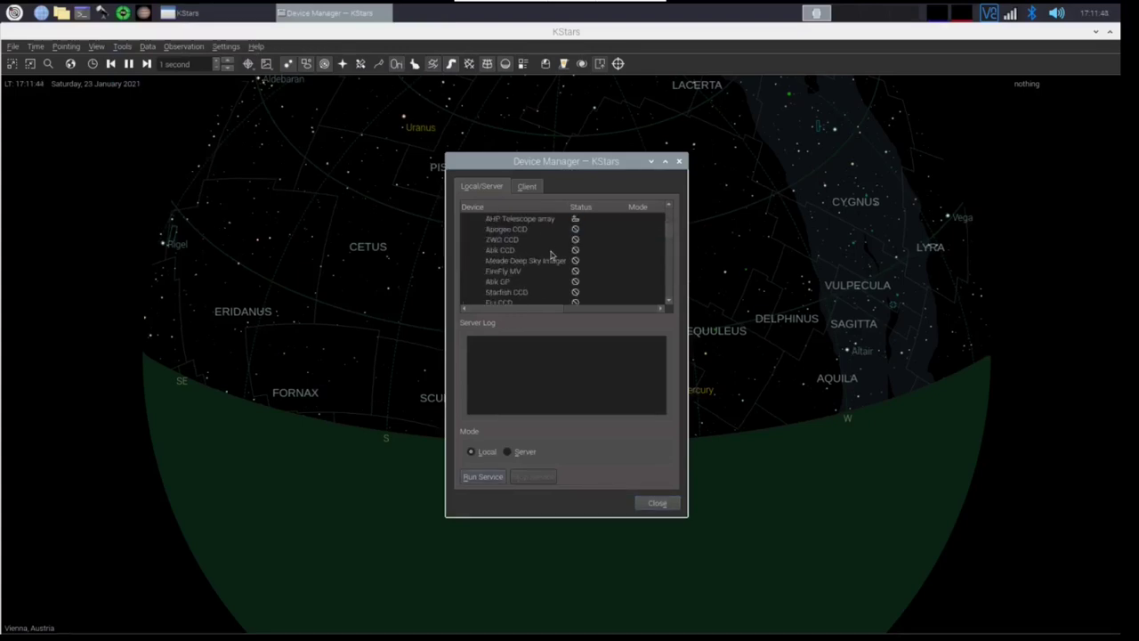
{"action": "scroll", "coordinate": [551, 255], "scroll_direction": "down", "scroll_amount": 2}
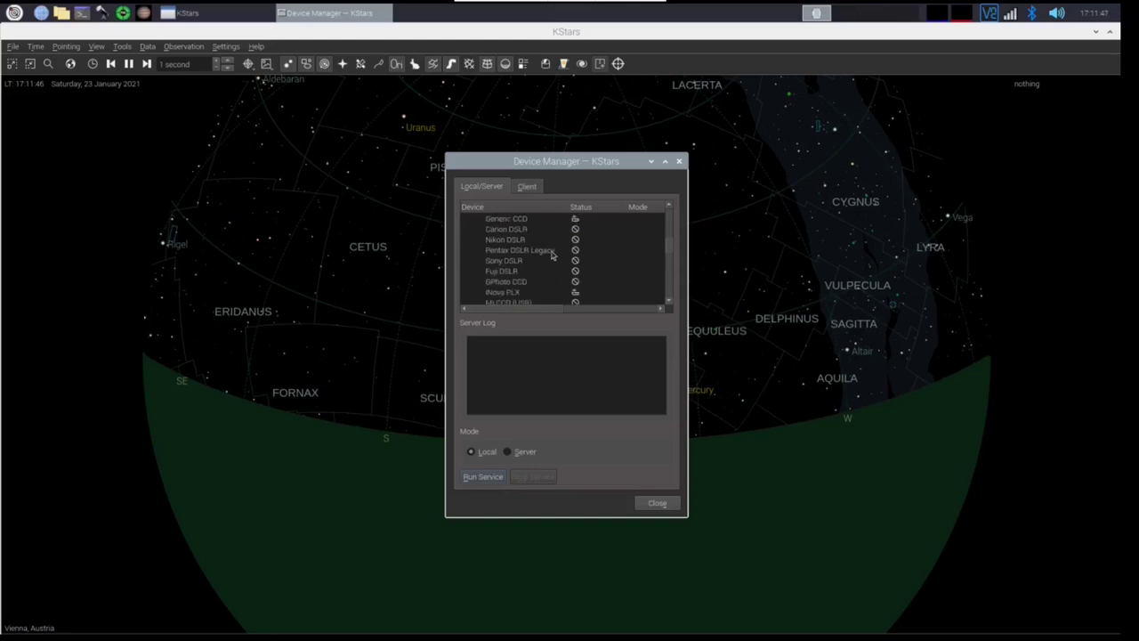
{"action": "scroll", "coordinate": [551, 256], "scroll_direction": "down", "scroll_amount": 1}
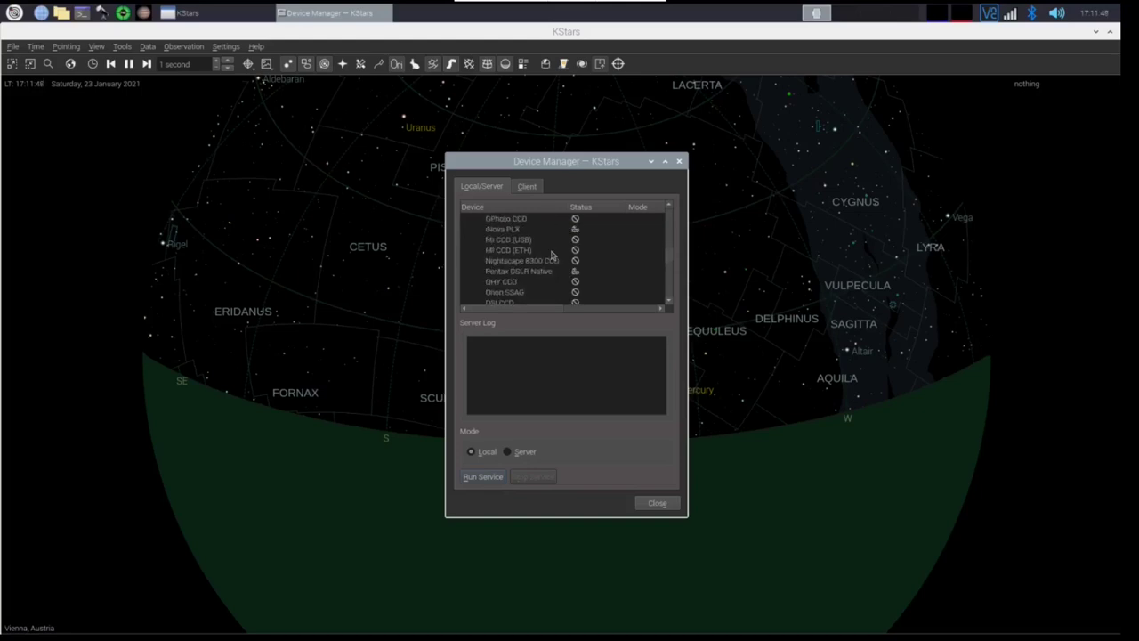
{"action": "scroll", "coordinate": [551, 256], "scroll_direction": "down", "scroll_amount": 1}
{"action": "scroll", "coordinate": [550, 255], "scroll_direction": "down", "scroll_amount": 1}
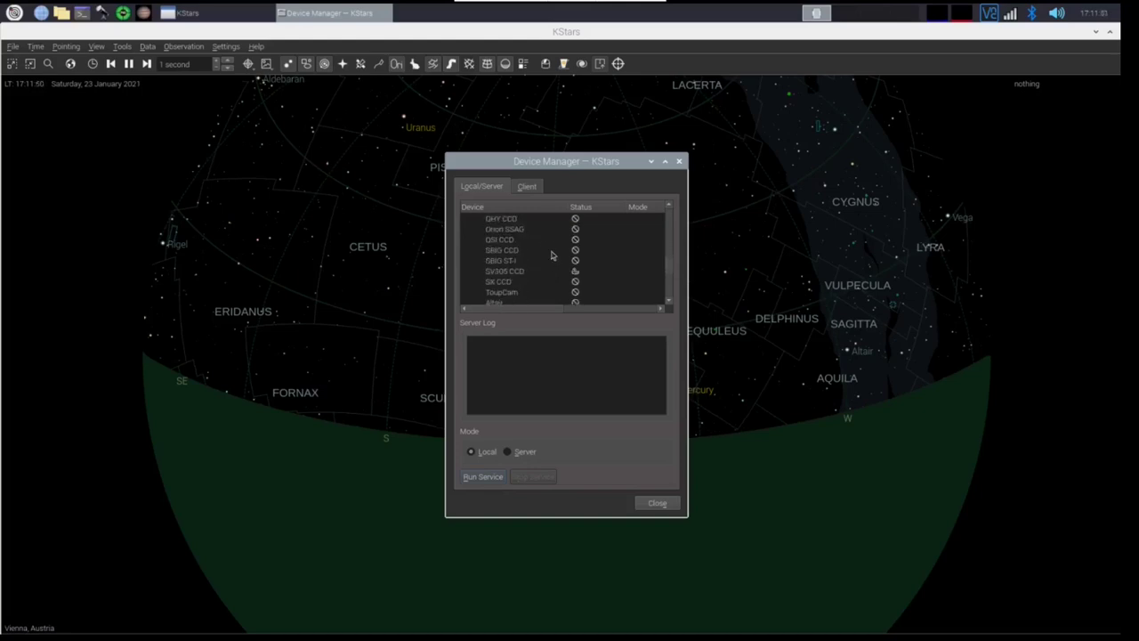
{"action": "left_click", "coordinate": [520, 297]}
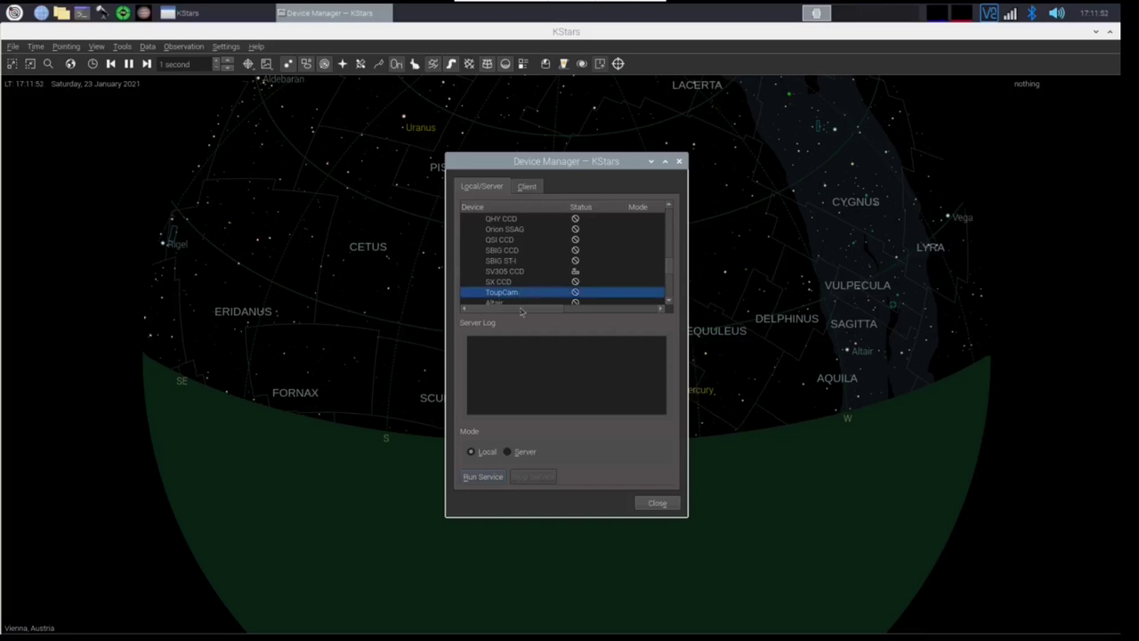
{"action": "left_click", "coordinate": [472, 481]}
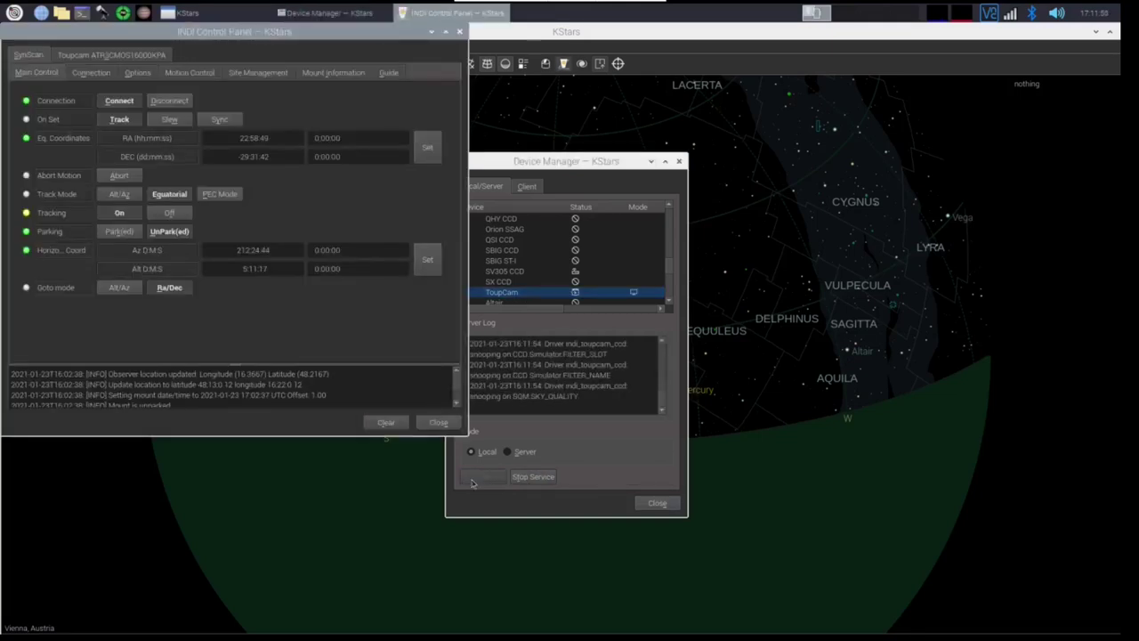
Connect the Toupcam ATR3CMOS16000KPA camera and view its General Info settings.
{"action": "left_click", "coordinate": [81, 55]}
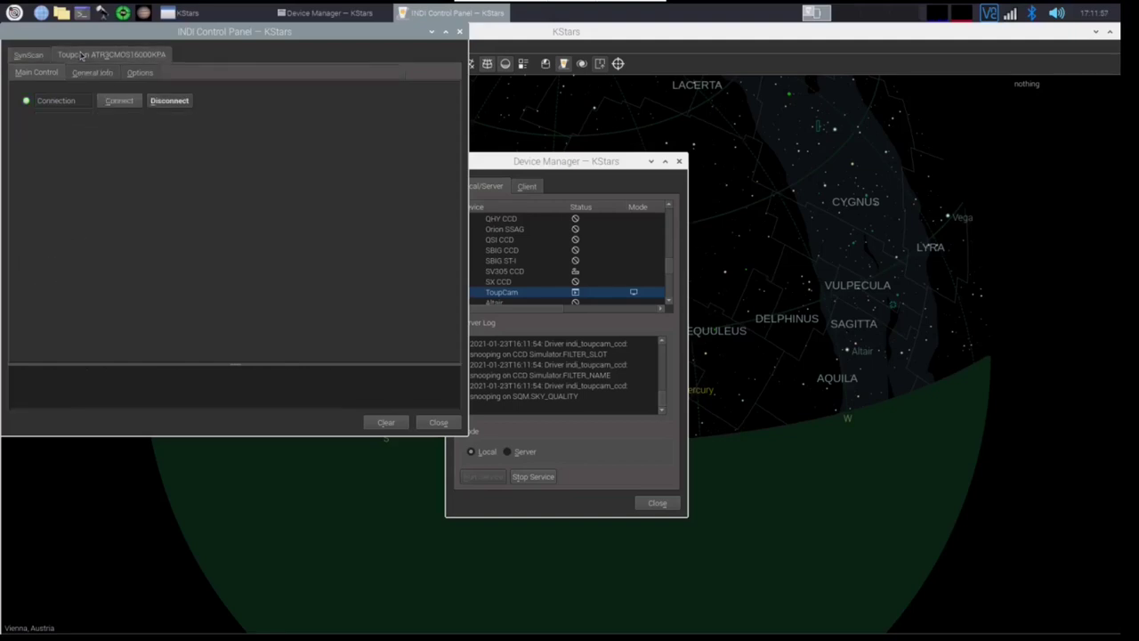
{"action": "left_click", "coordinate": [116, 101]}
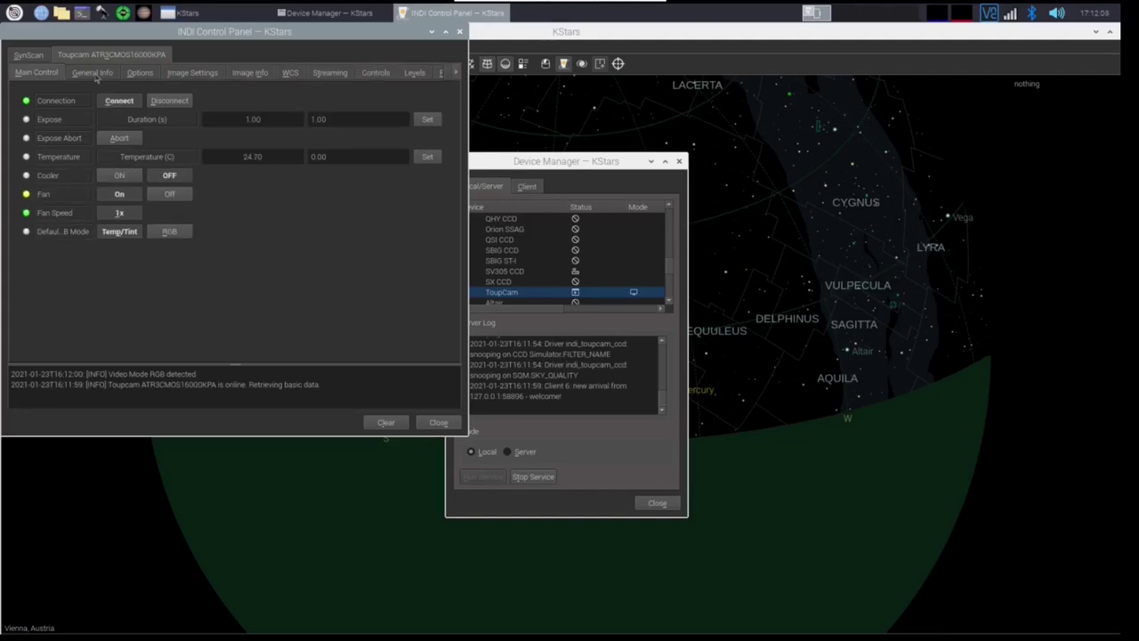
{"action": "left_click", "coordinate": [94, 74]}
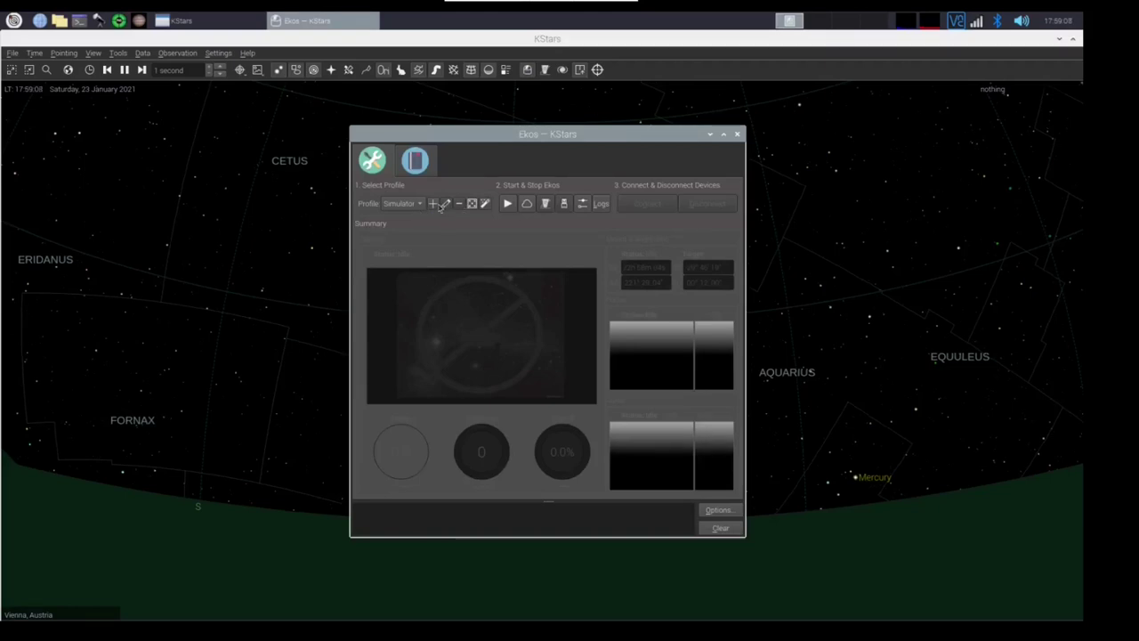
Add a profile named Youtube with Internal guiding and SkyWatcher SynScan as the mount.
{"action": "left_click", "coordinate": [438, 204]}
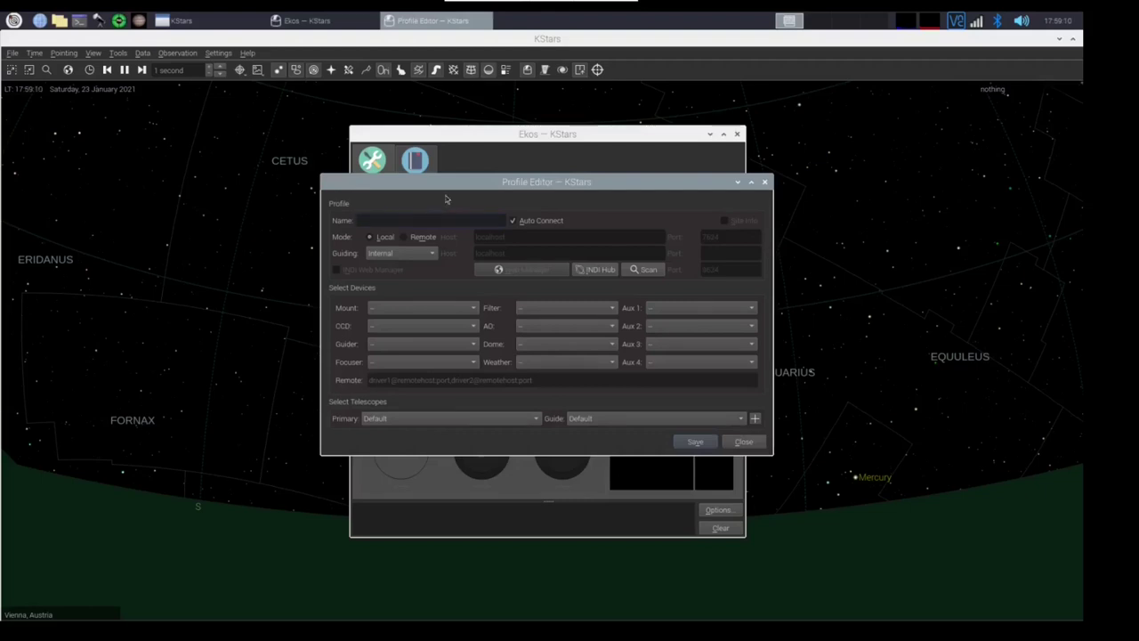
{"action": "type", "text": "Youtube"}
{"action": "left_click", "coordinate": [422, 255]}
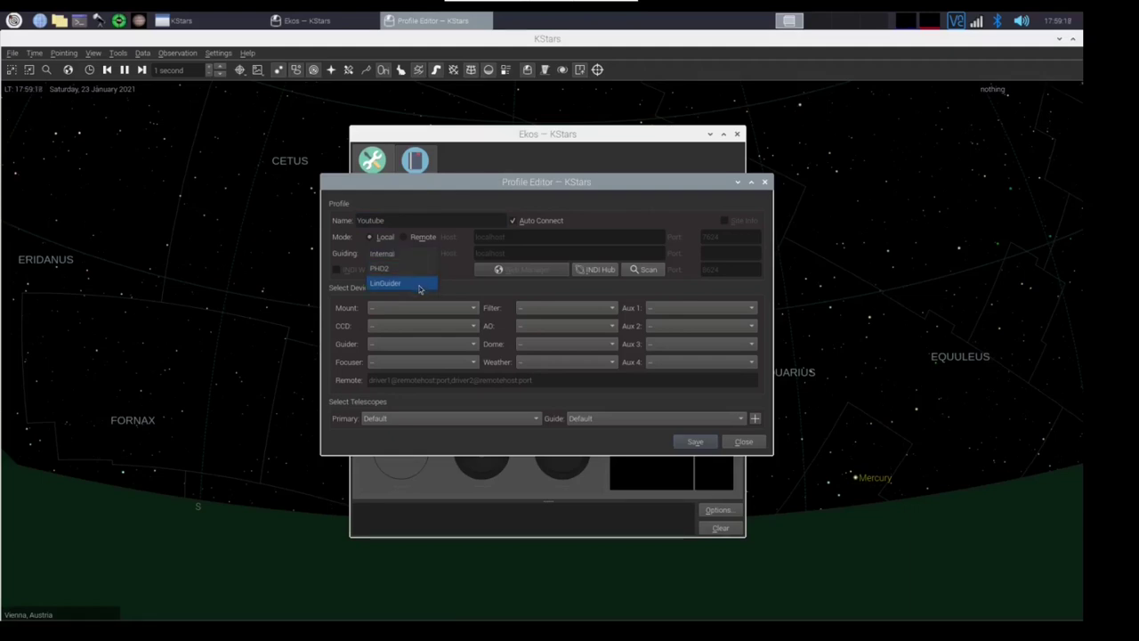
{"action": "left_click", "coordinate": [463, 299]}
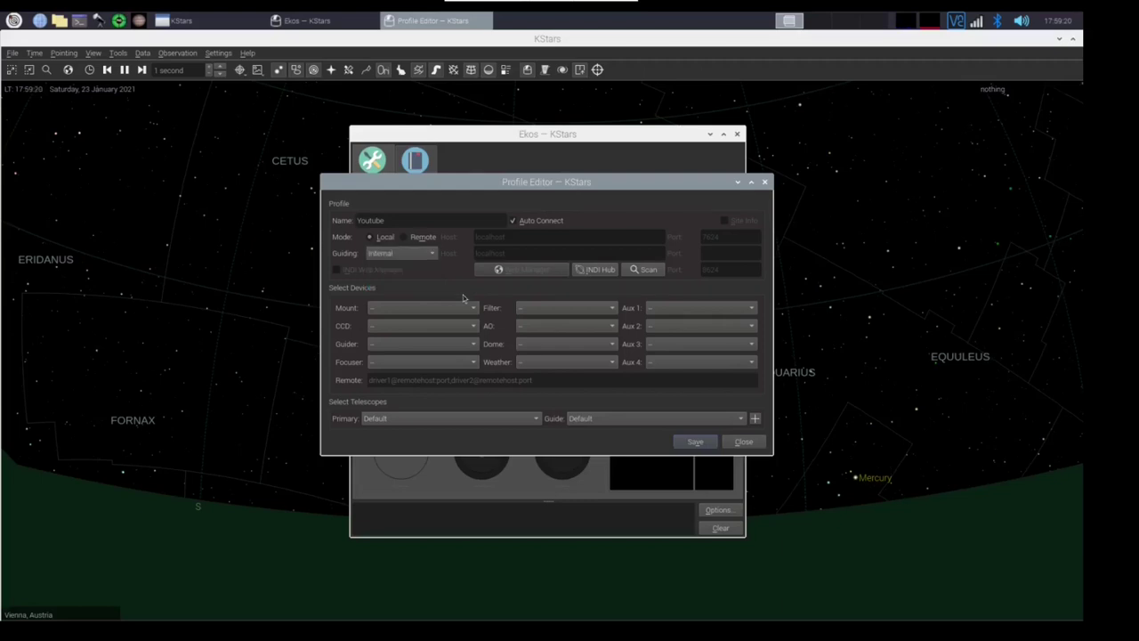
{"action": "left_click", "coordinate": [460, 311]}
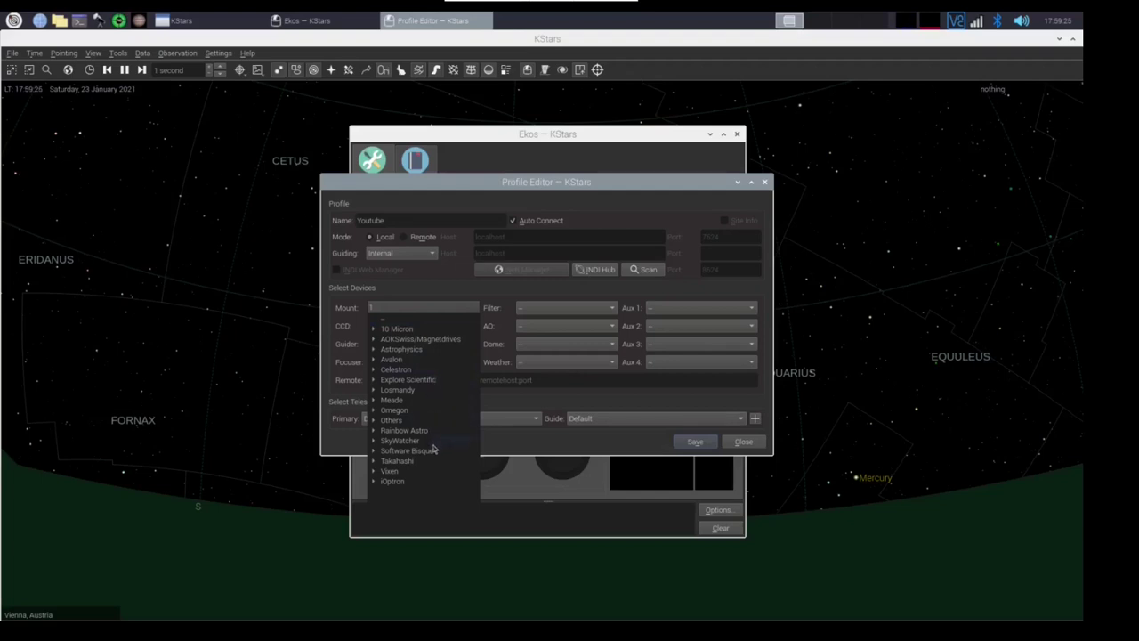
{"action": "left_click", "coordinate": [374, 442]}
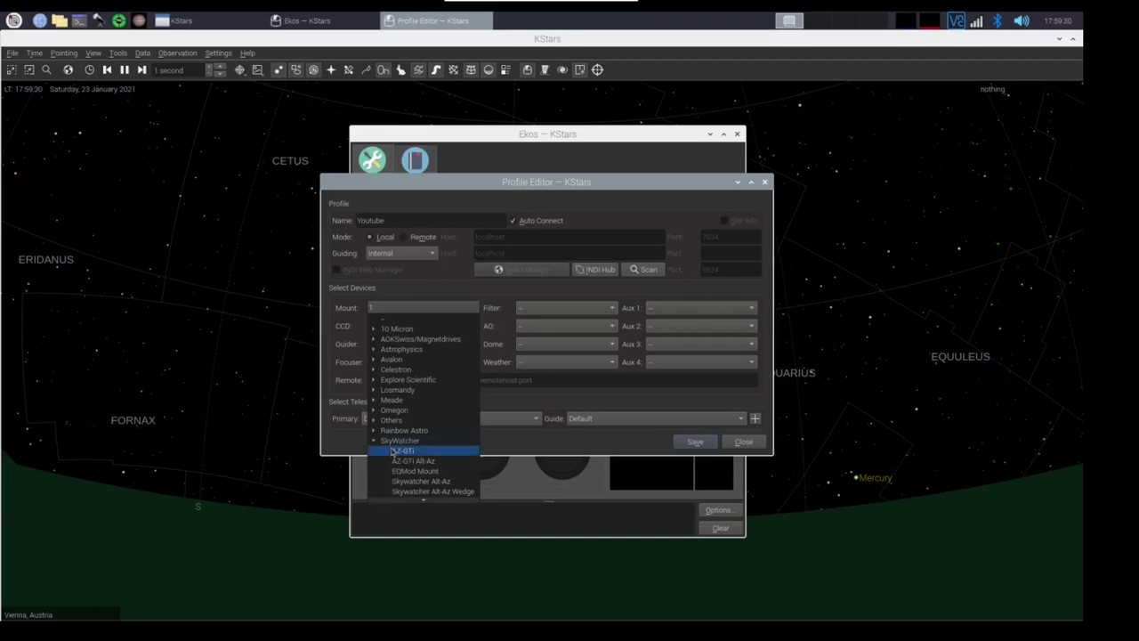
{"action": "scroll", "coordinate": [400, 452], "scroll_direction": "down", "scroll_amount": 1}
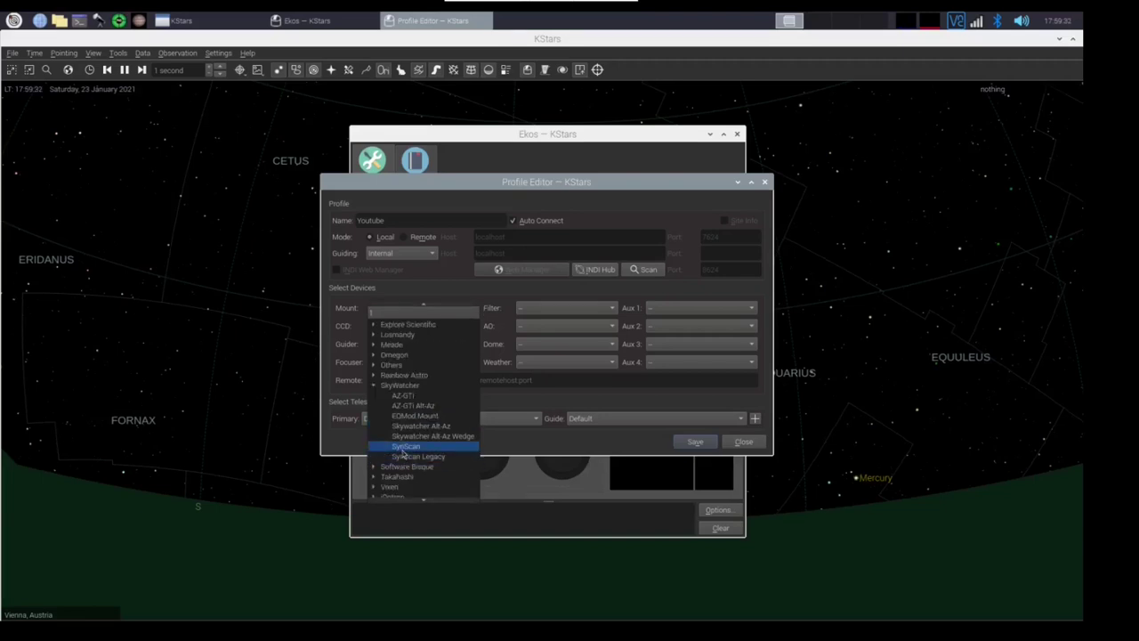
{"action": "left_click", "coordinate": [405, 452]}
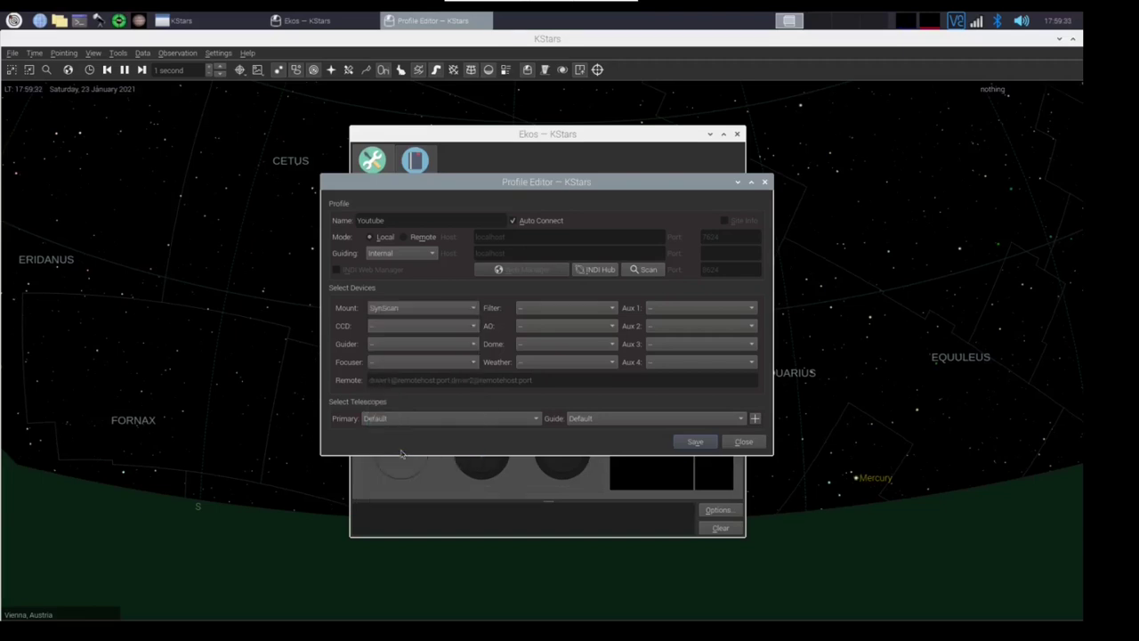
{"action": "left_click", "coordinate": [402, 334]}
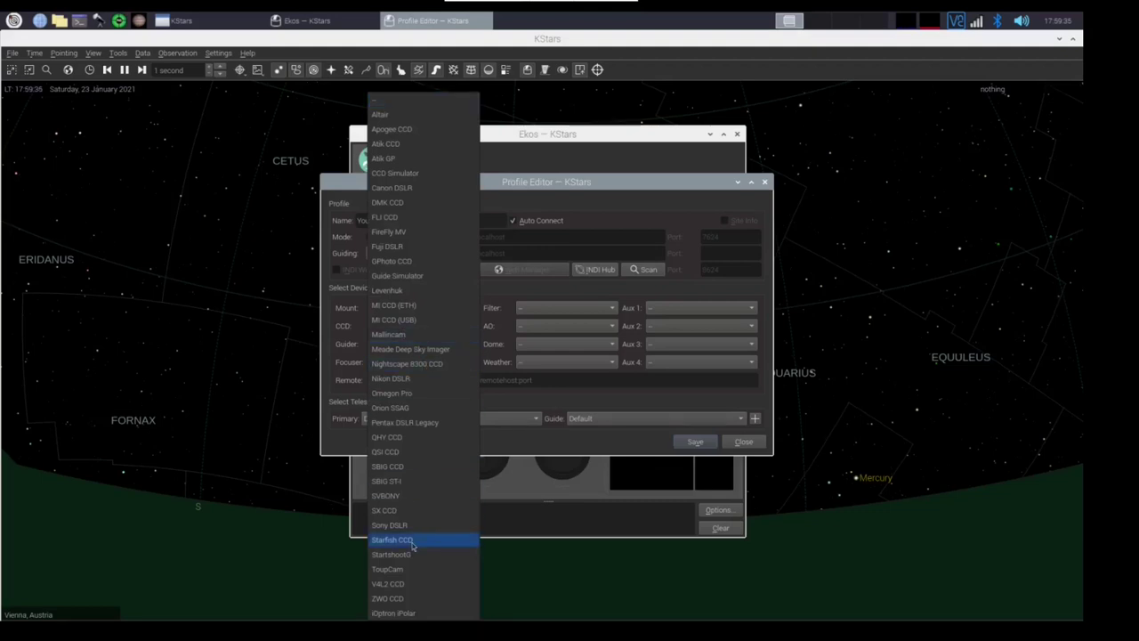
{"action": "left_click", "coordinate": [430, 567]}
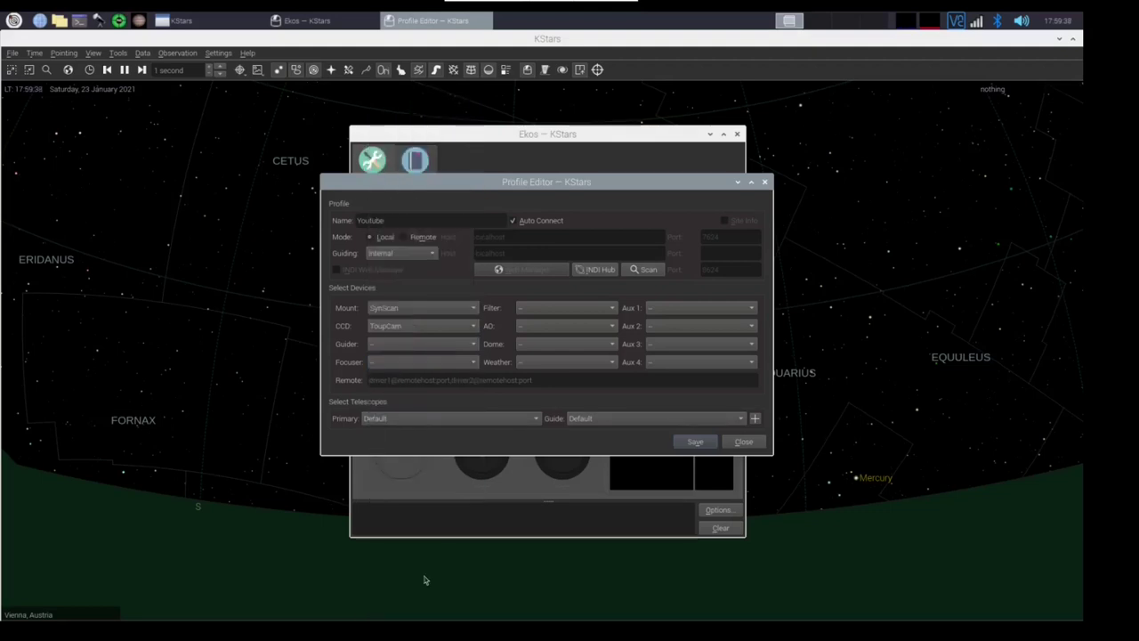
{"action": "left_click", "coordinate": [433, 351]}
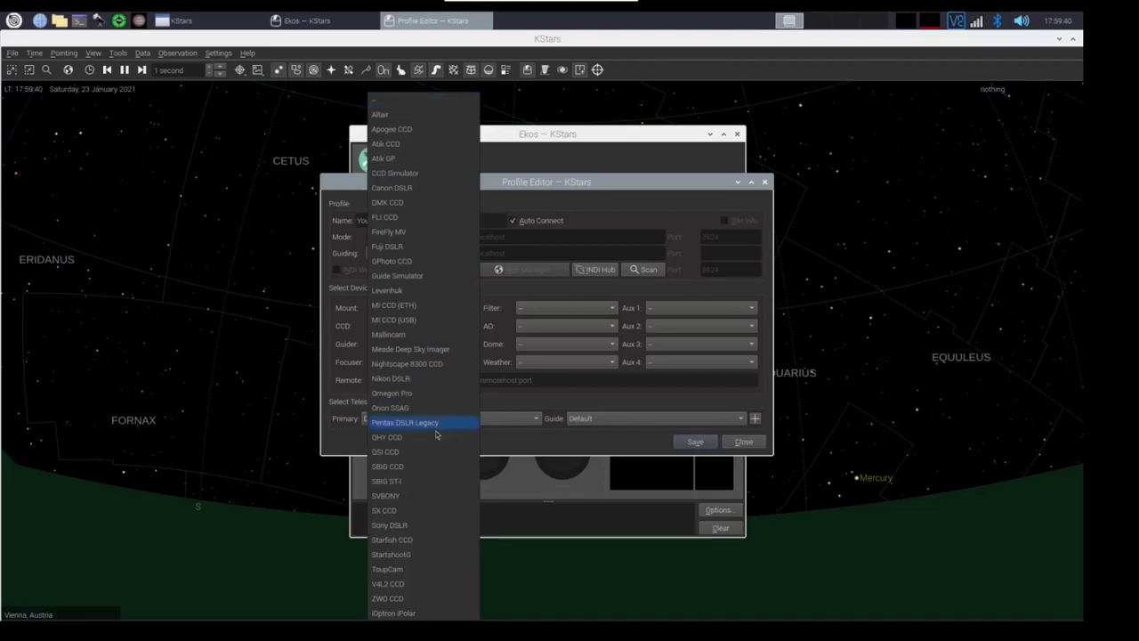
{"action": "left_click", "coordinate": [413, 570]}
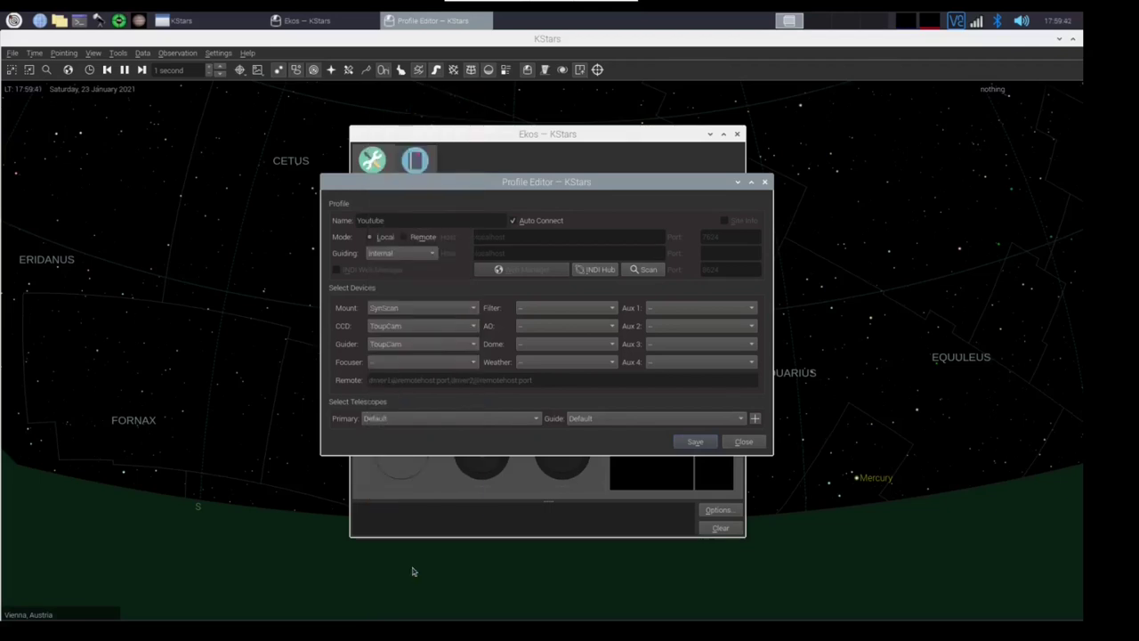
{"action": "left_click", "coordinate": [453, 363]}
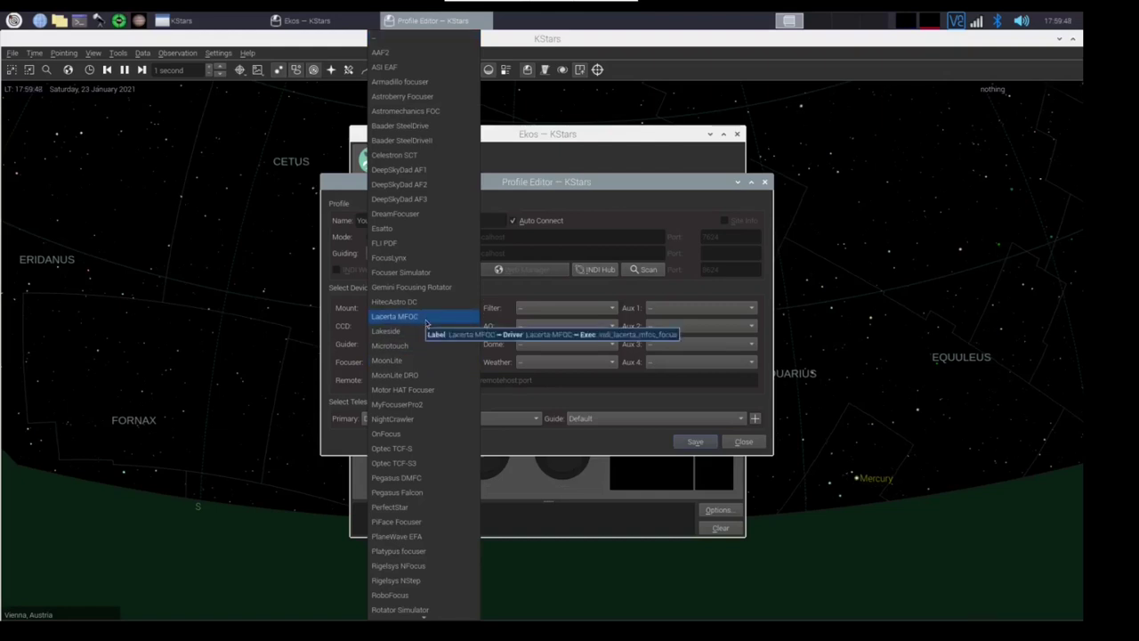
{"action": "left_click", "coordinate": [595, 246]}
{"action": "left_click", "coordinate": [542, 309]}
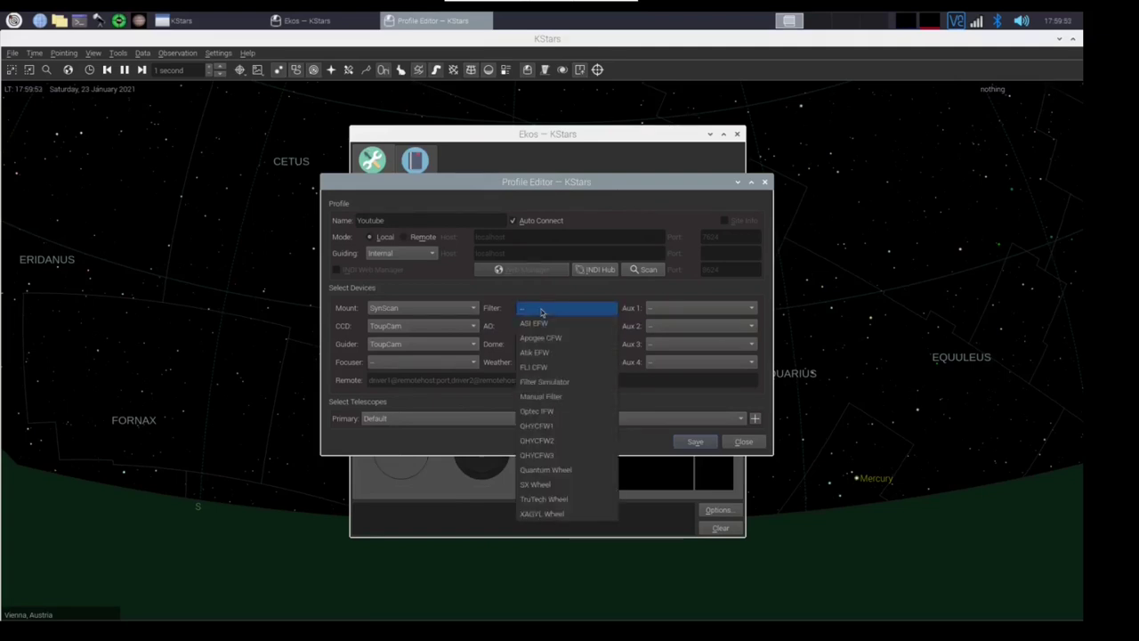
{"action": "left_click", "coordinate": [671, 311]}
{"action": "left_click", "coordinate": [671, 311]}
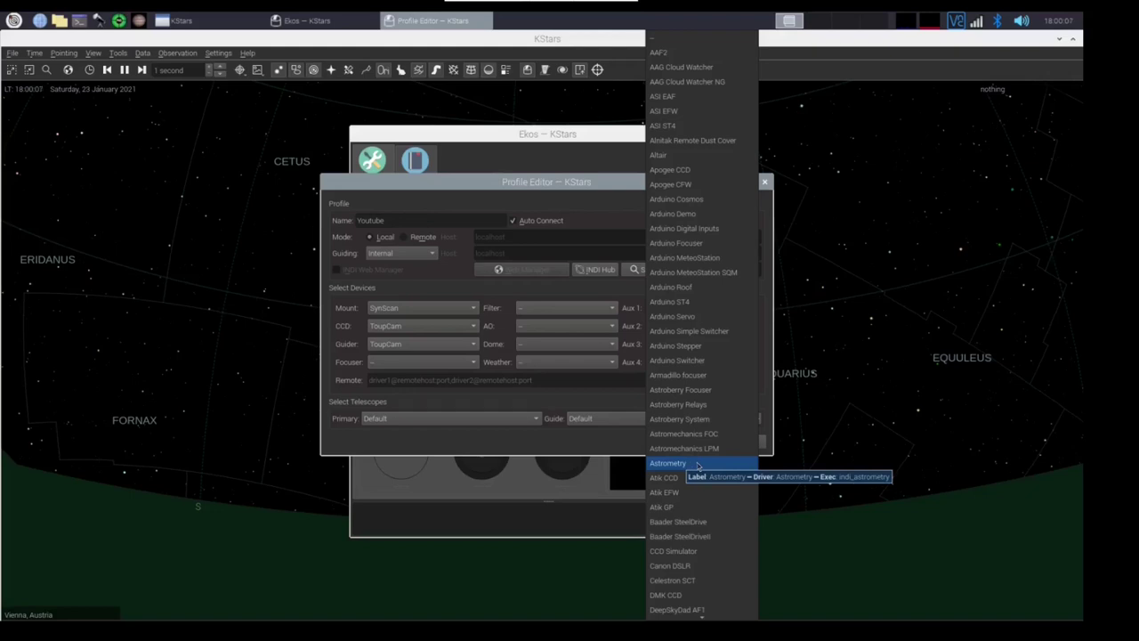
{"action": "scroll", "coordinate": [703, 552], "scroll_direction": "down", "scroll_amount": 5}
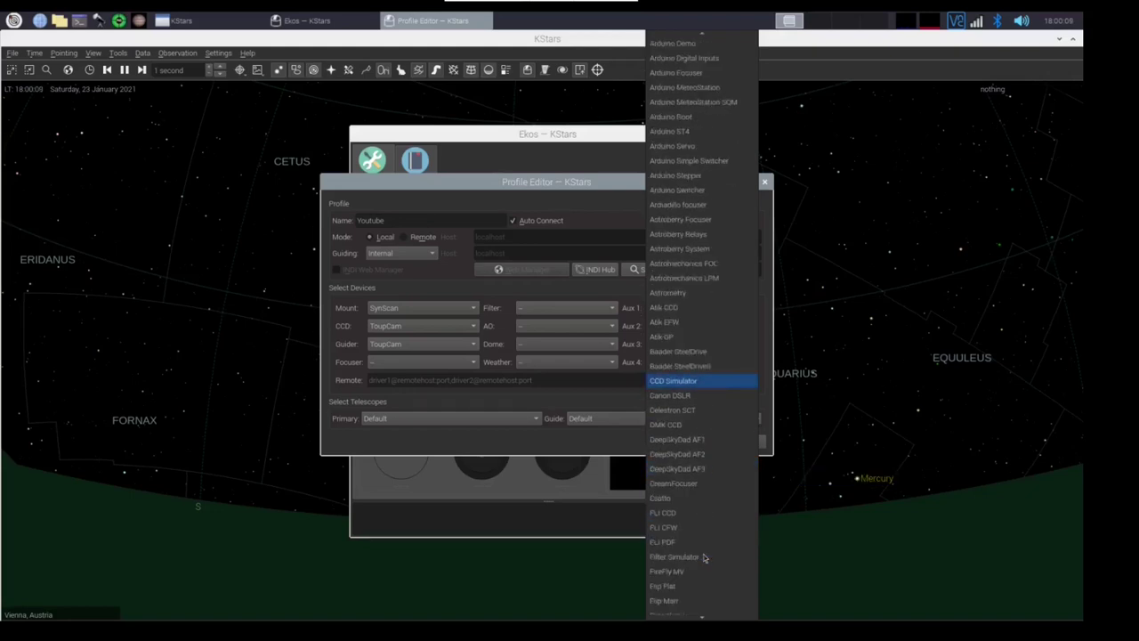
{"action": "scroll", "coordinate": [742, 409], "scroll_direction": "down", "scroll_amount": 9}
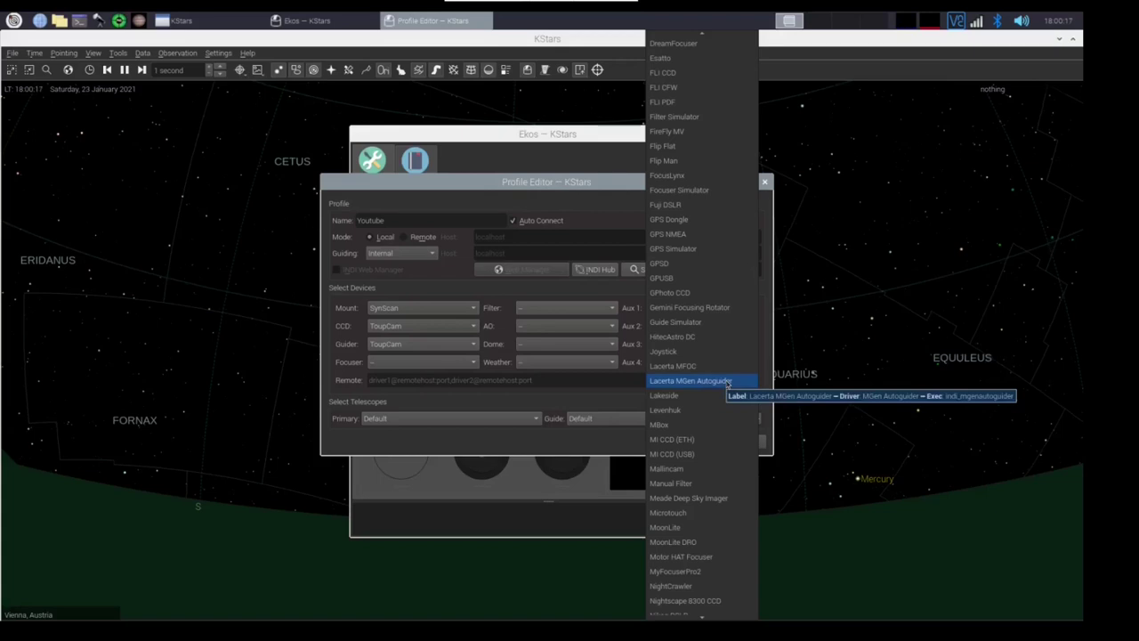
{"action": "key", "text": "Escape"}
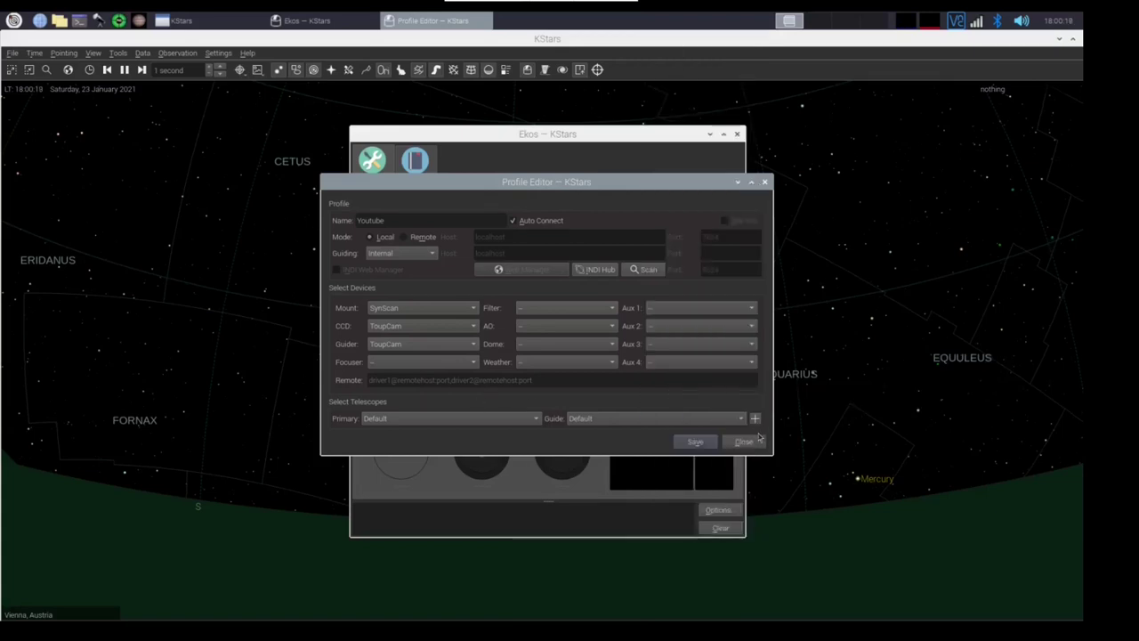
Save the Youtube profile, start Ekos, check the Toupcam guider controls, and close the control panel.
{"action": "left_click", "coordinate": [693, 443]}
{"action": "left_click", "coordinate": [507, 203]}
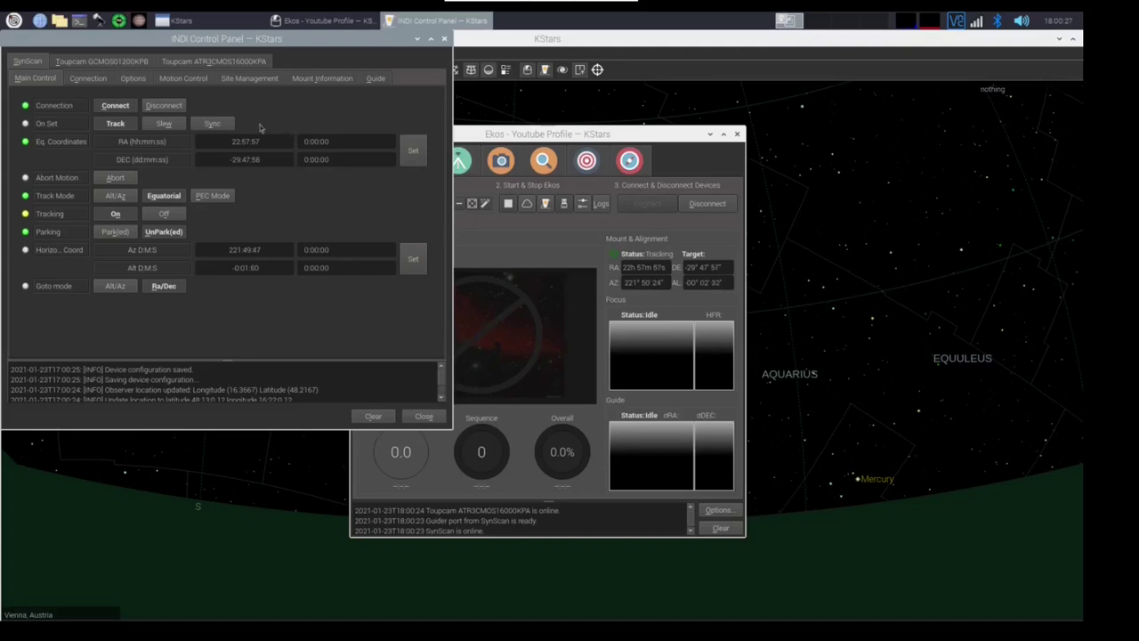
{"action": "left_click", "coordinate": [84, 61]}
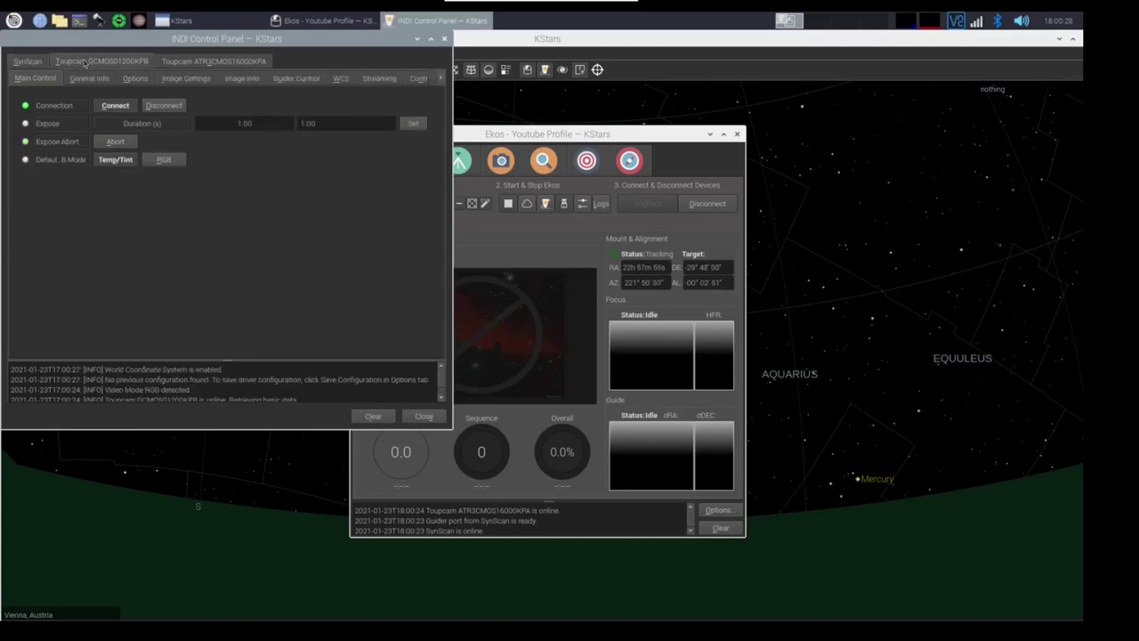
{"action": "left_click", "coordinate": [312, 79]}
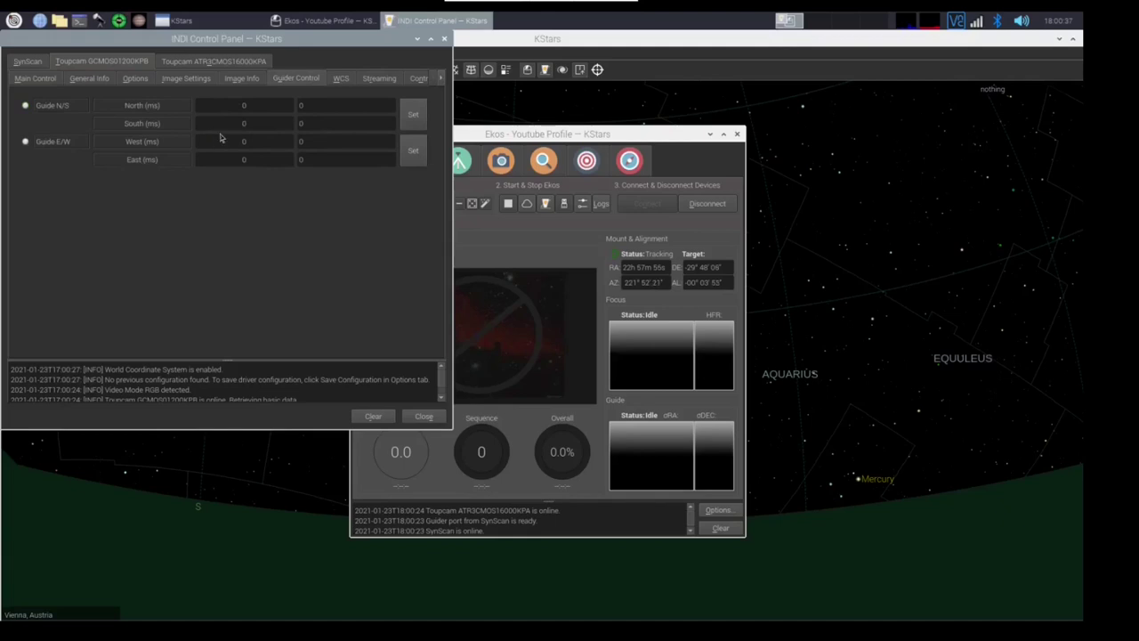
{"action": "left_click", "coordinate": [420, 417]}
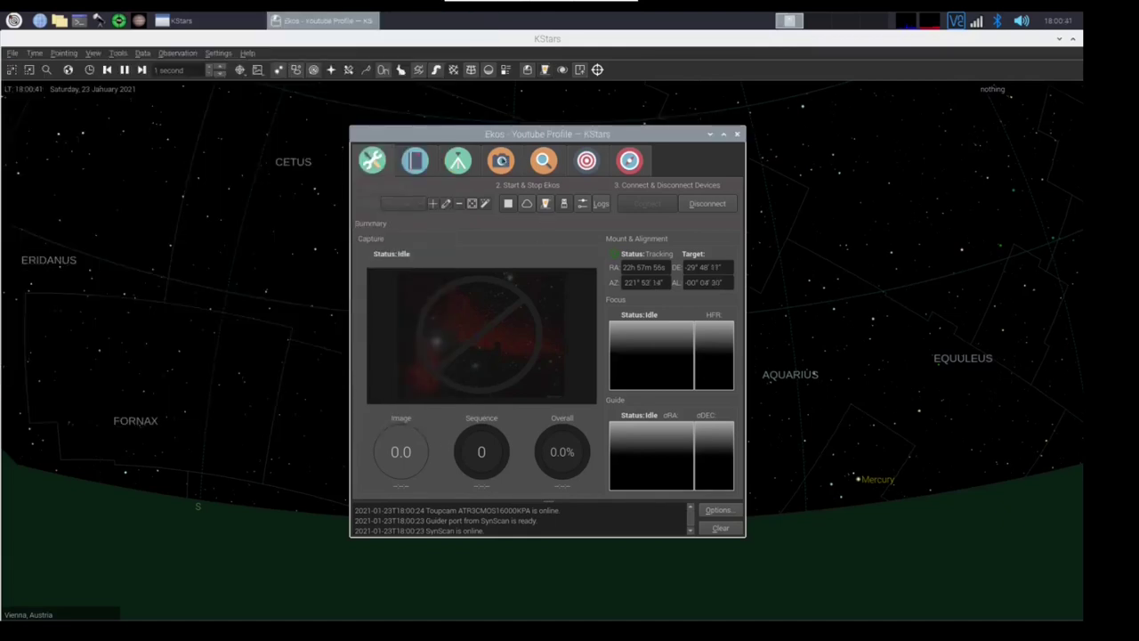
In the Ekos Capture tab, raise the exposure to 10 and move to the Count field.
{"action": "left_click", "coordinate": [500, 161]}
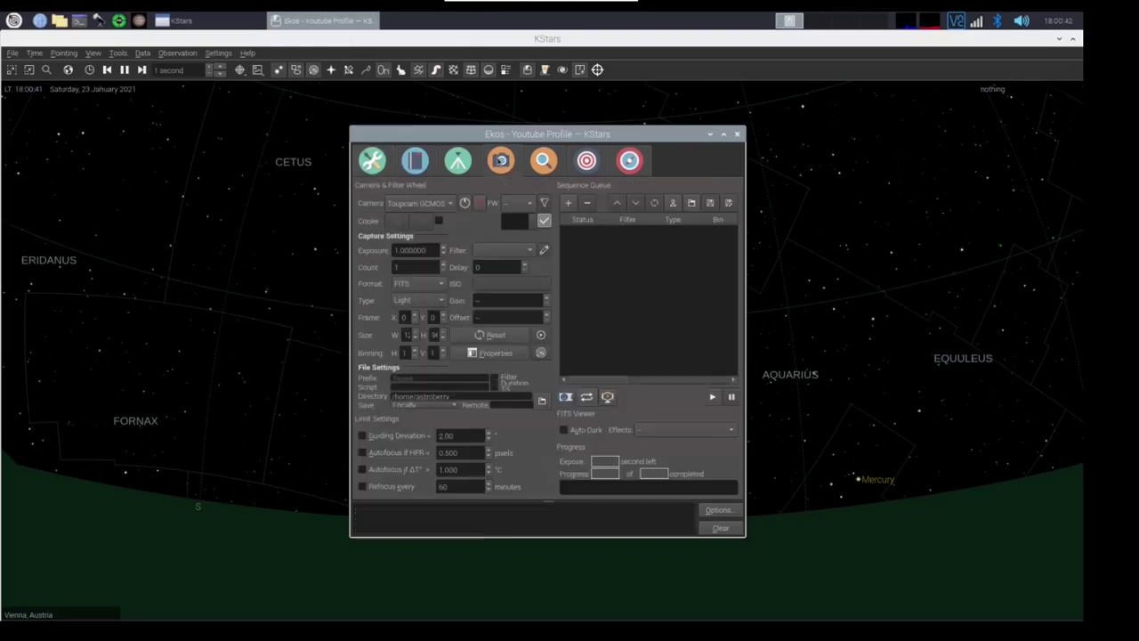
{"action": "left_click", "coordinate": [443, 247]}
{"action": "double_click", "coordinate": [443, 248]}
{"action": "left_click", "coordinate": [443, 269]}
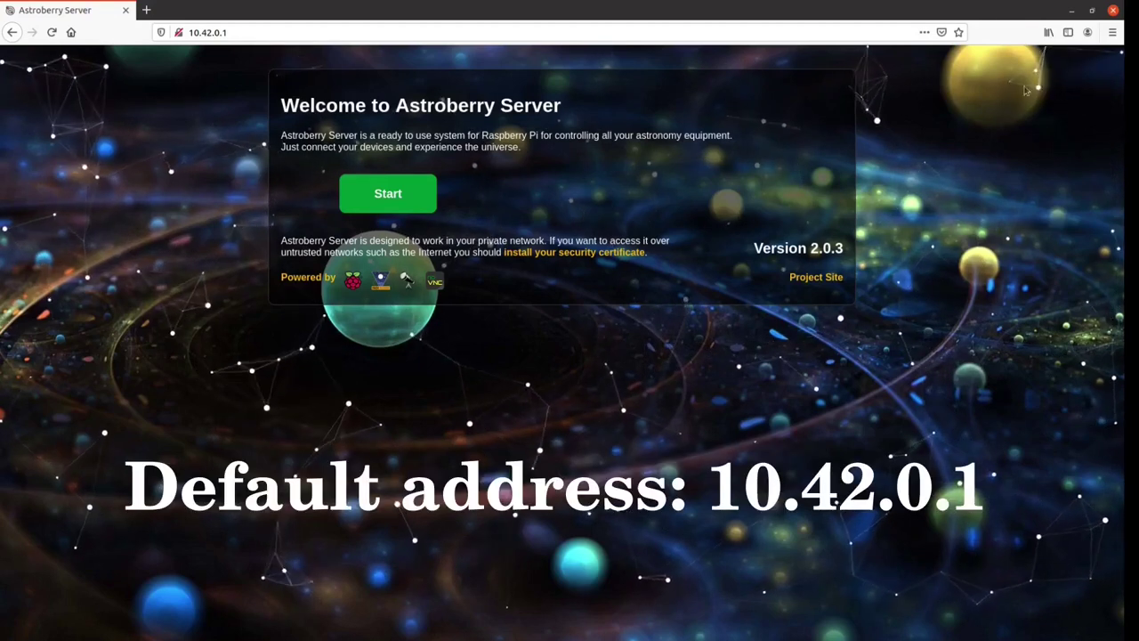
Start the Astroberry remote desktop, connect in noVNC and log in with the server password.
{"action": "left_click", "coordinate": [418, 196]}
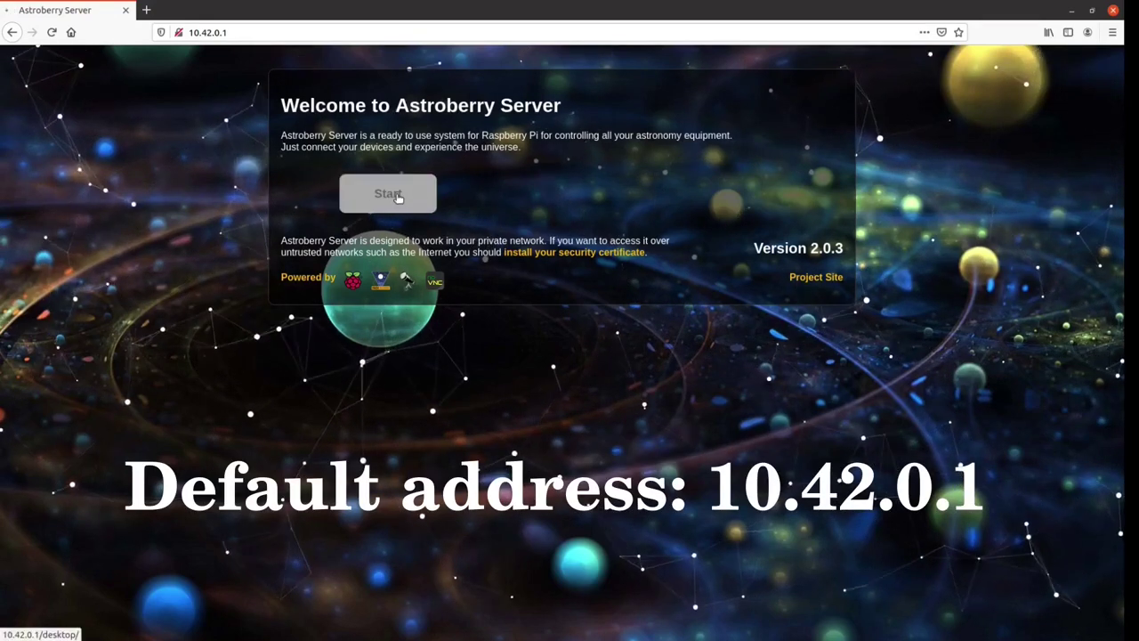
{"action": "left_click", "coordinate": [544, 348]}
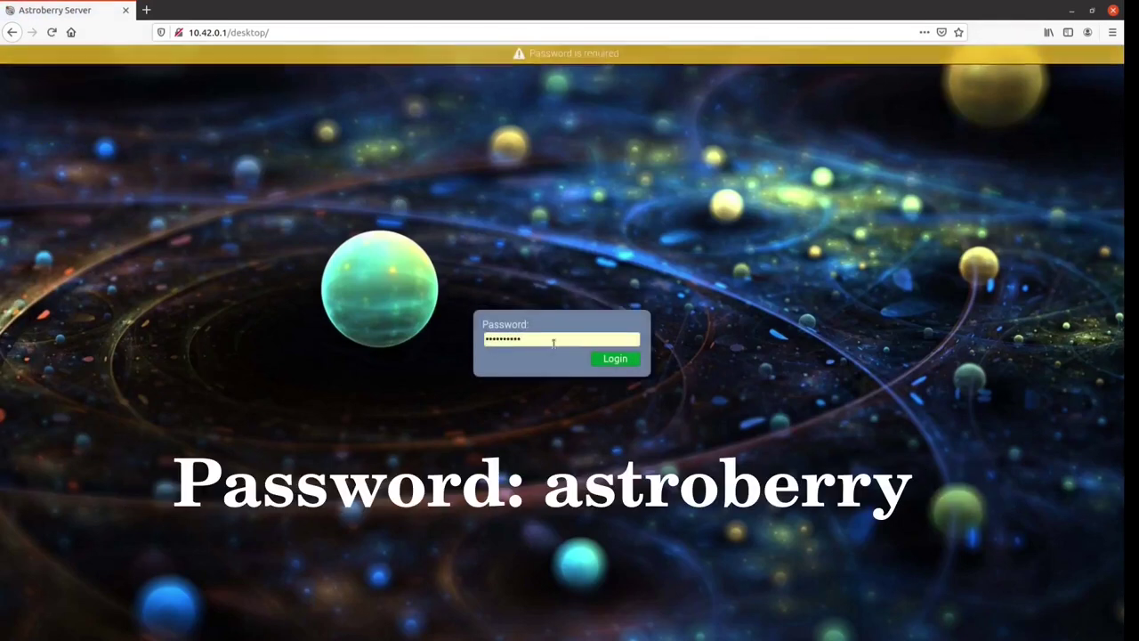
{"action": "left_click", "coordinate": [626, 362]}
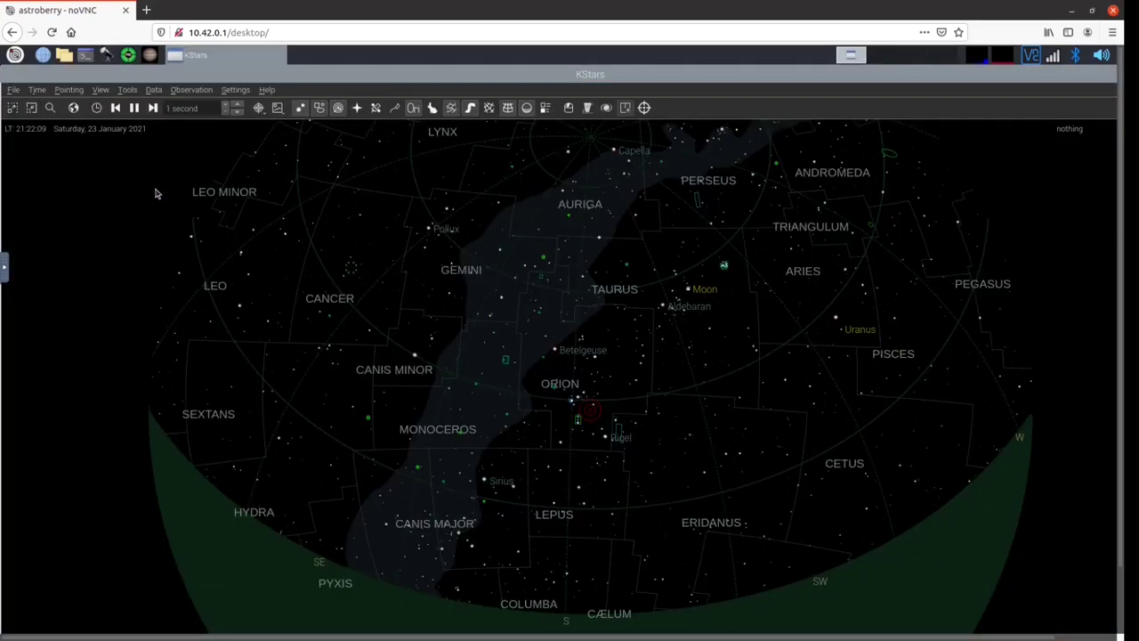
Start the Canon DSLR driver from the Device Manager's CCDs list and bring its control panel into view.
{"action": "left_click", "coordinate": [127, 90]}
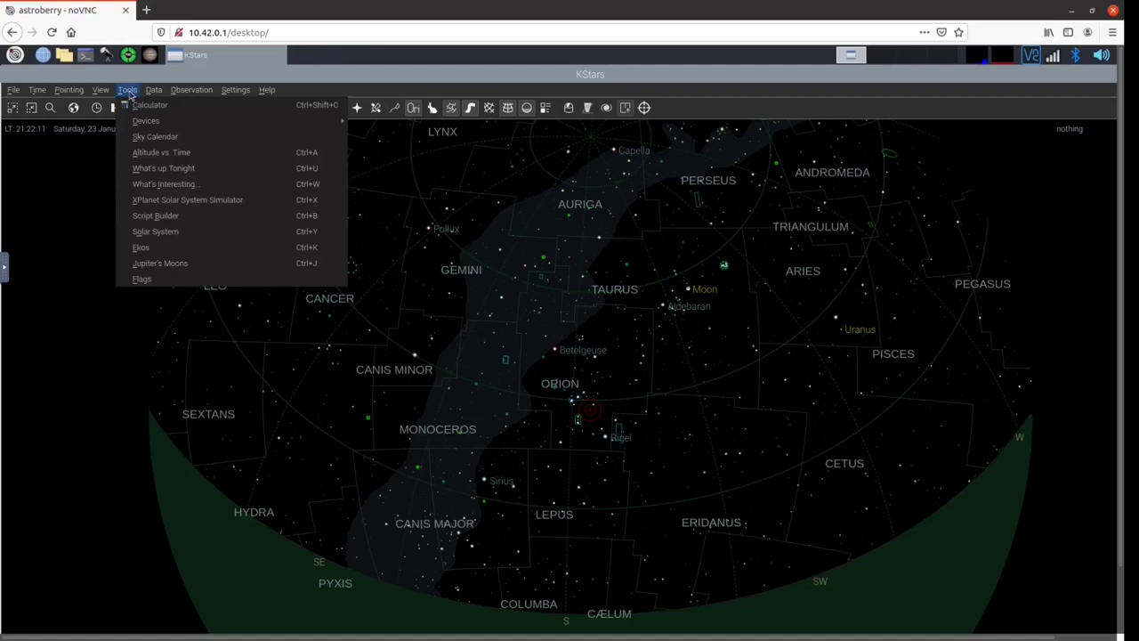
{"action": "mouse_move", "coordinate": [138, 121]}
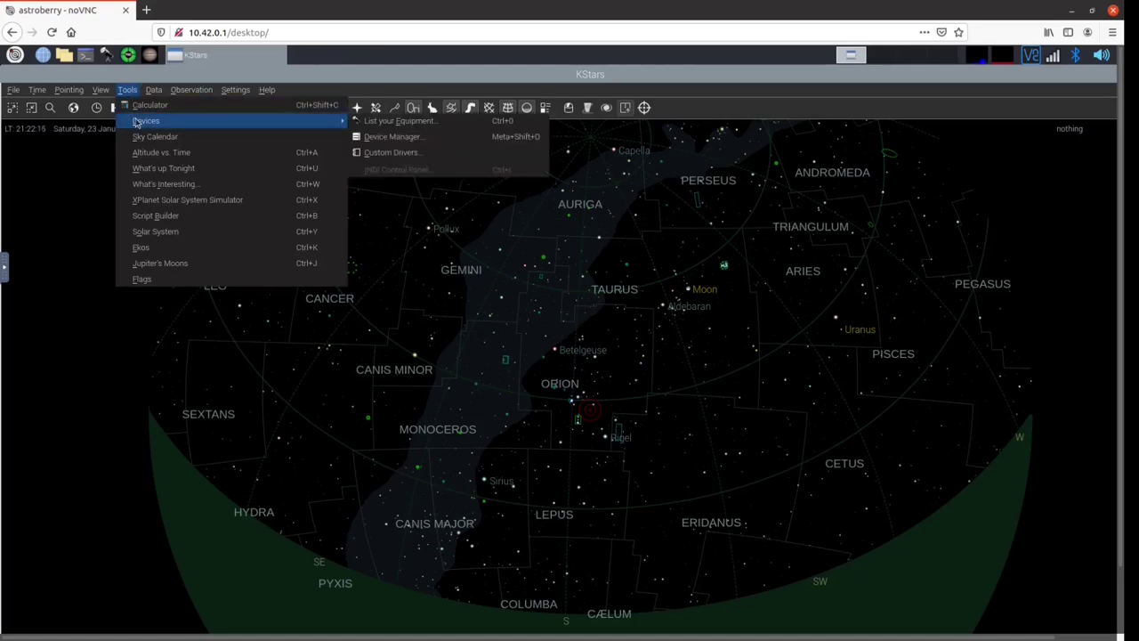
{"action": "left_click", "coordinate": [385, 136]}
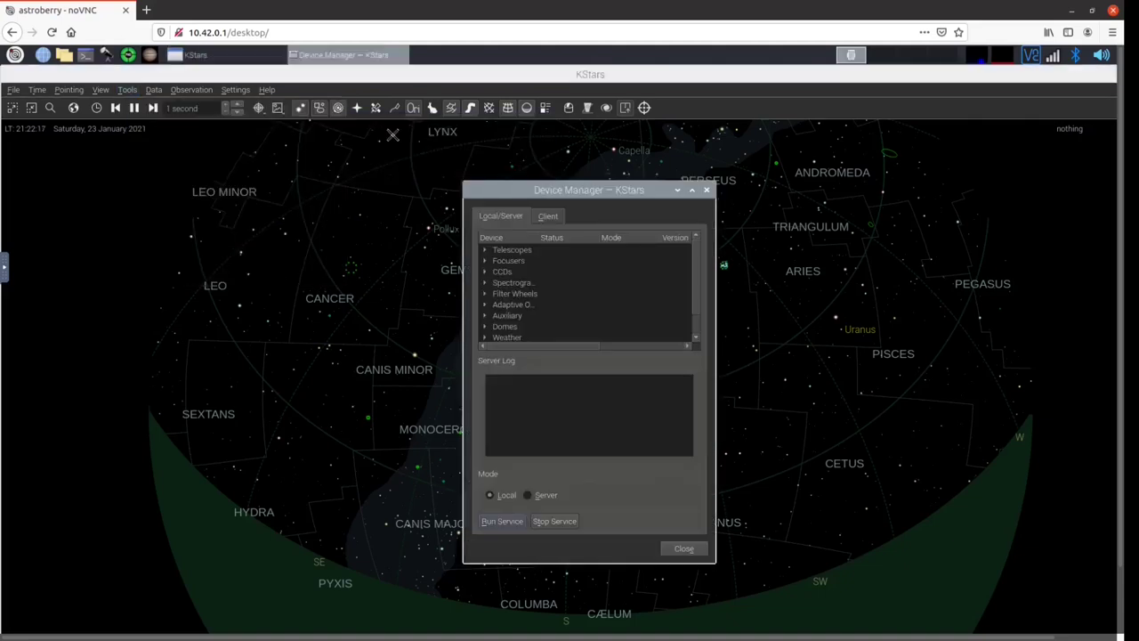
{"action": "double_click", "coordinate": [500, 273]}
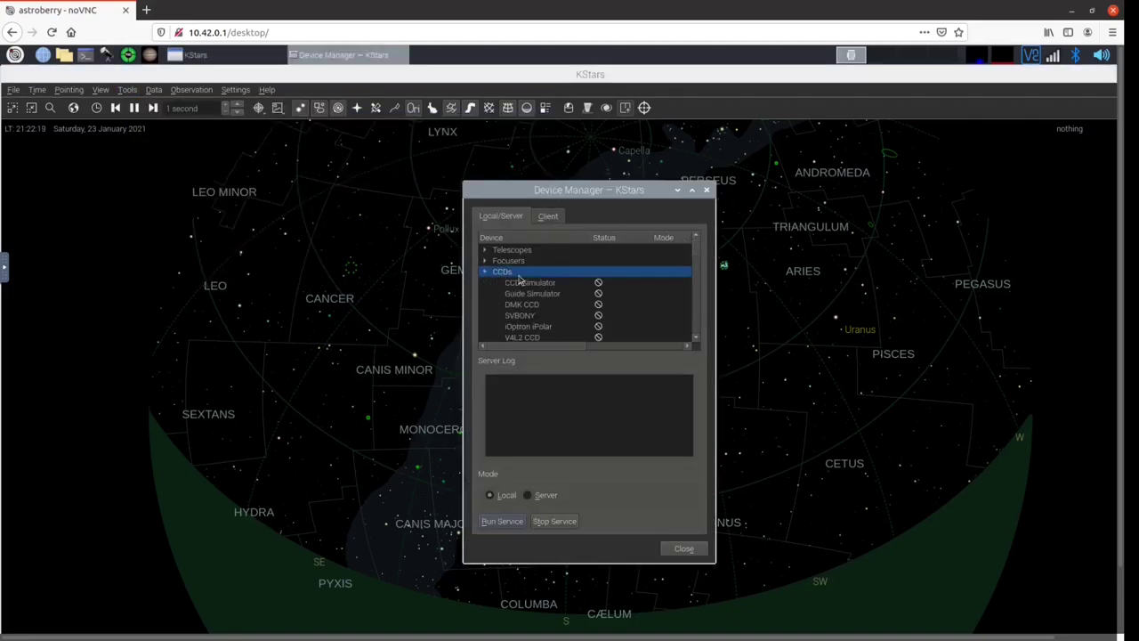
{"action": "scroll", "coordinate": [563, 281], "scroll_direction": "down", "scroll_amount": 1}
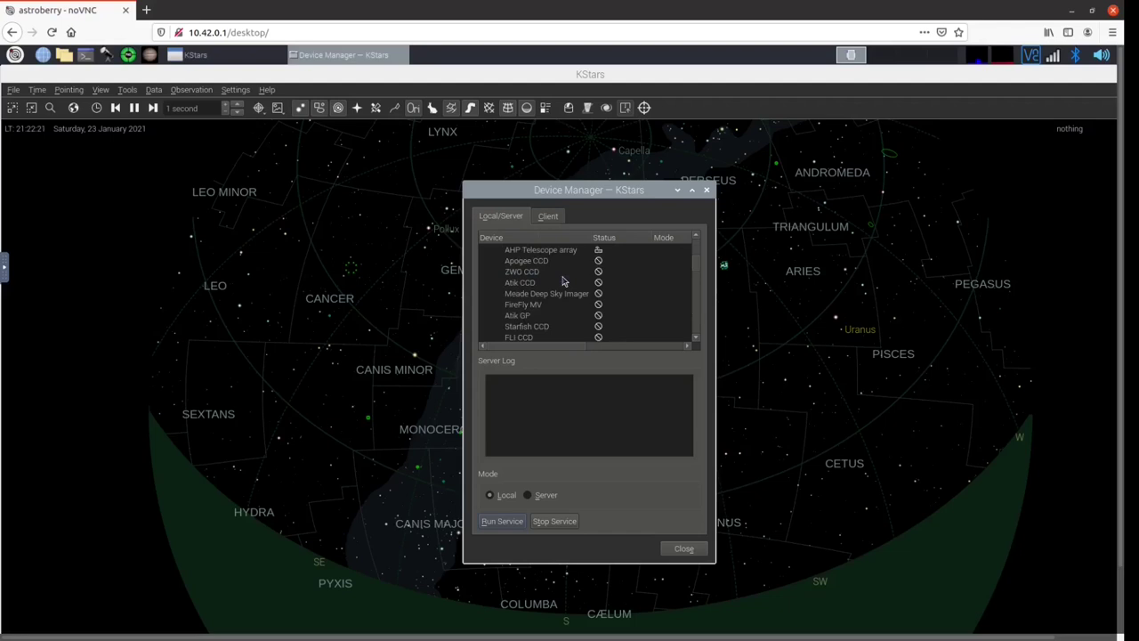
{"action": "scroll", "coordinate": [562, 281], "scroll_direction": "down", "scroll_amount": 1}
{"action": "scroll", "coordinate": [563, 281], "scroll_direction": "down", "scroll_amount": 1}
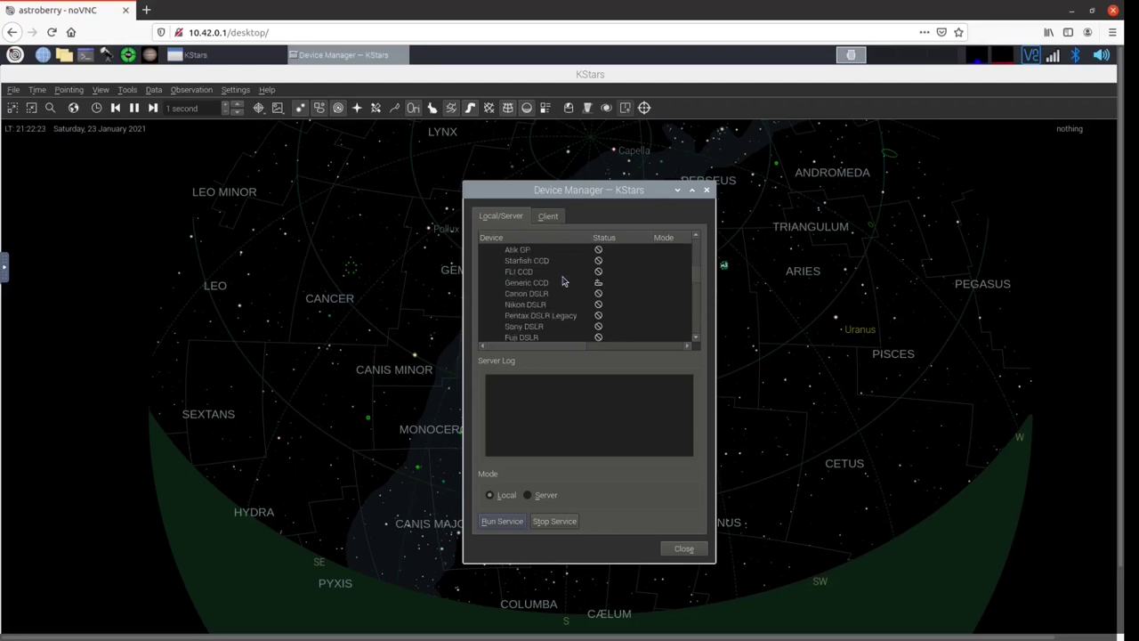
{"action": "left_click", "coordinate": [552, 295]}
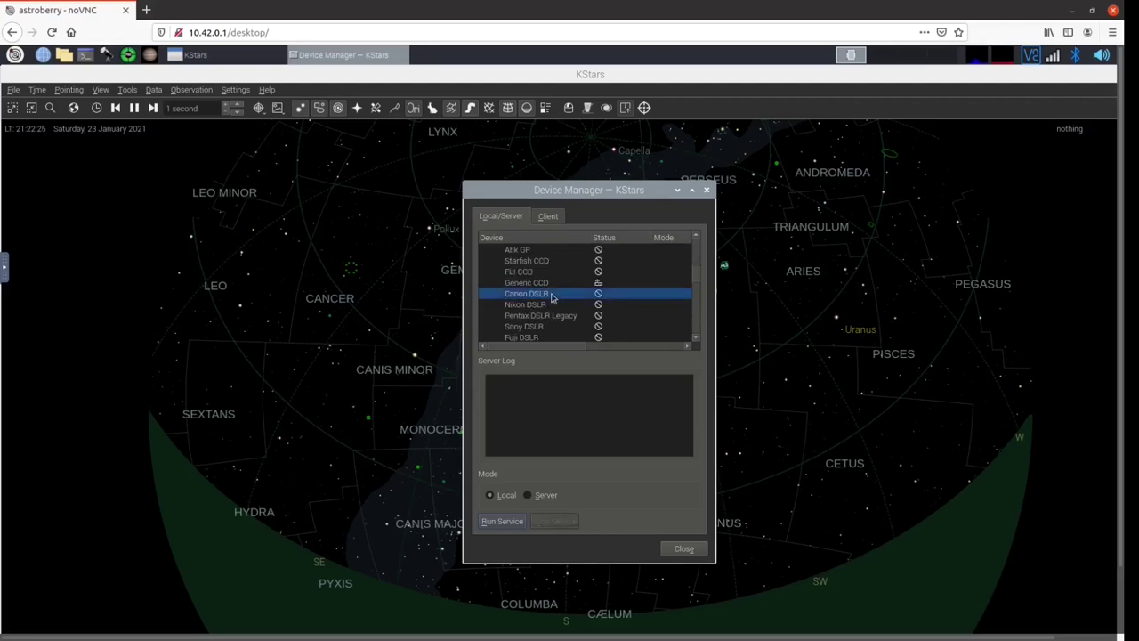
{"action": "left_click", "coordinate": [516, 523]}
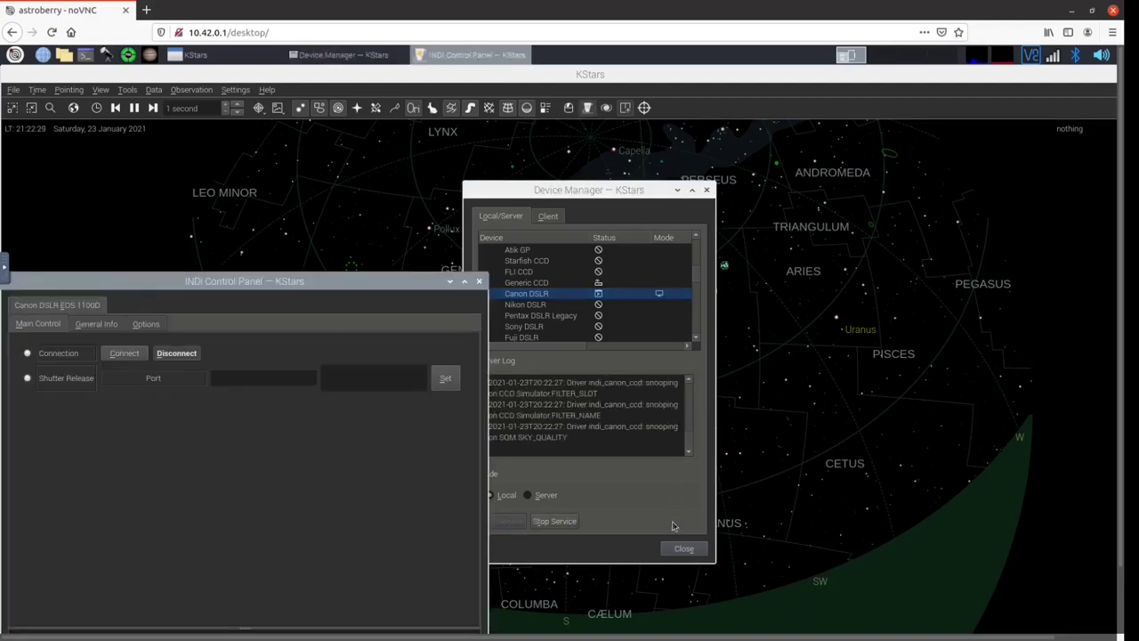
{"action": "left_click", "coordinate": [678, 549]}
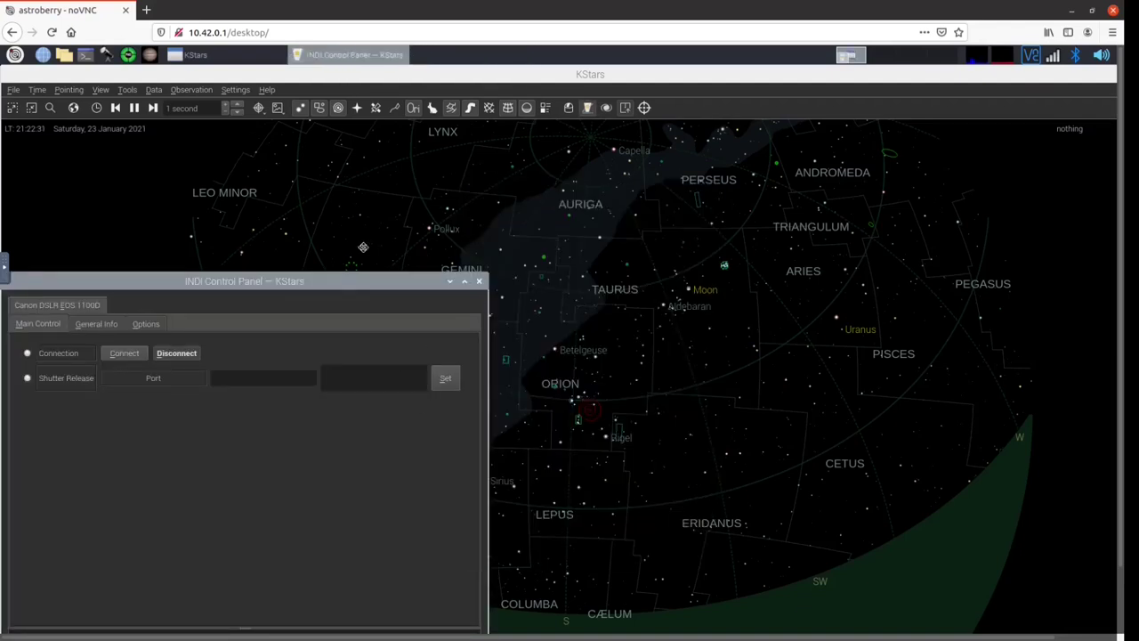
{"action": "left_click_drag", "start_coordinate": [336, 283], "coordinate": [442, 159]}
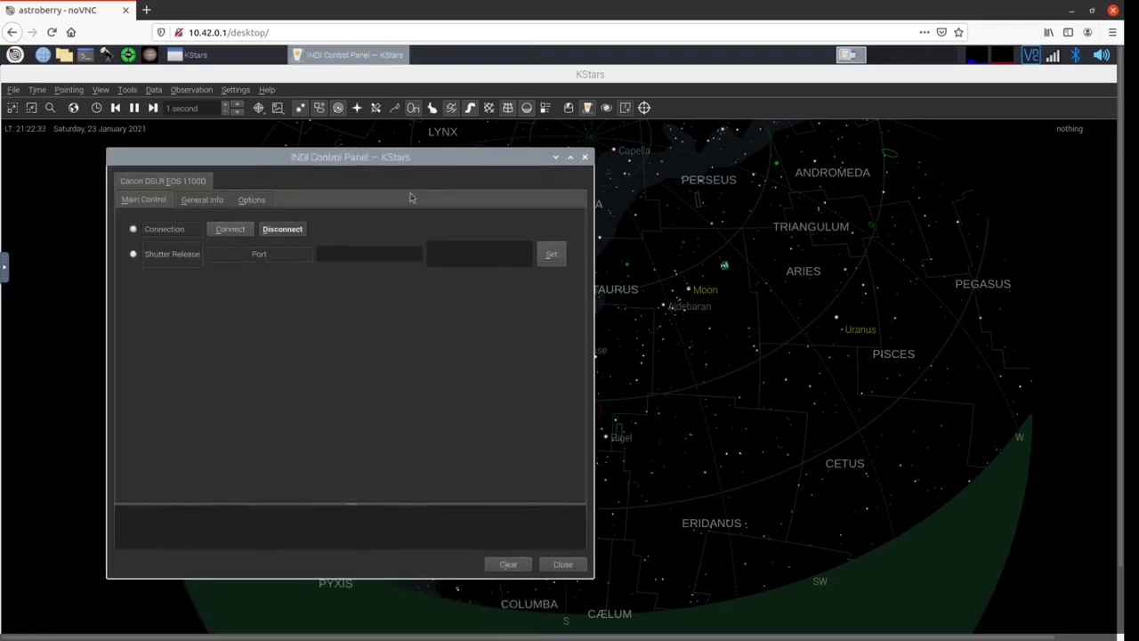
Connect the Canon DSLR and enter a 4272 × 2848 maximum sensor width and height in Image Info.
{"action": "left_click", "coordinate": [223, 230]}
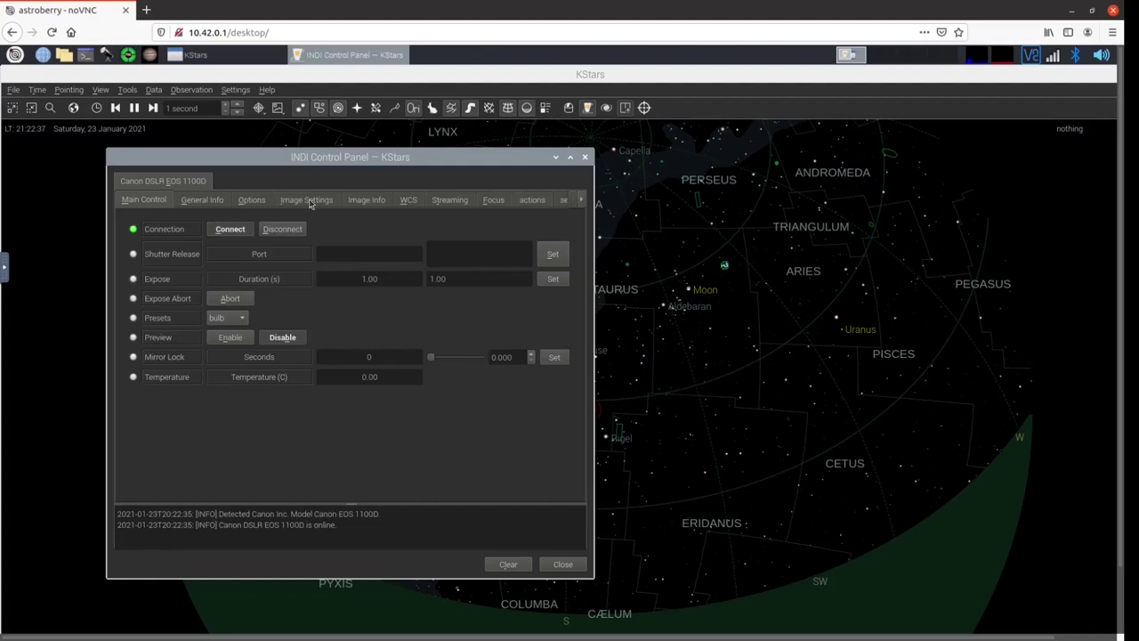
{"action": "left_click", "coordinate": [311, 204]}
{"action": "left_click", "coordinate": [349, 205]}
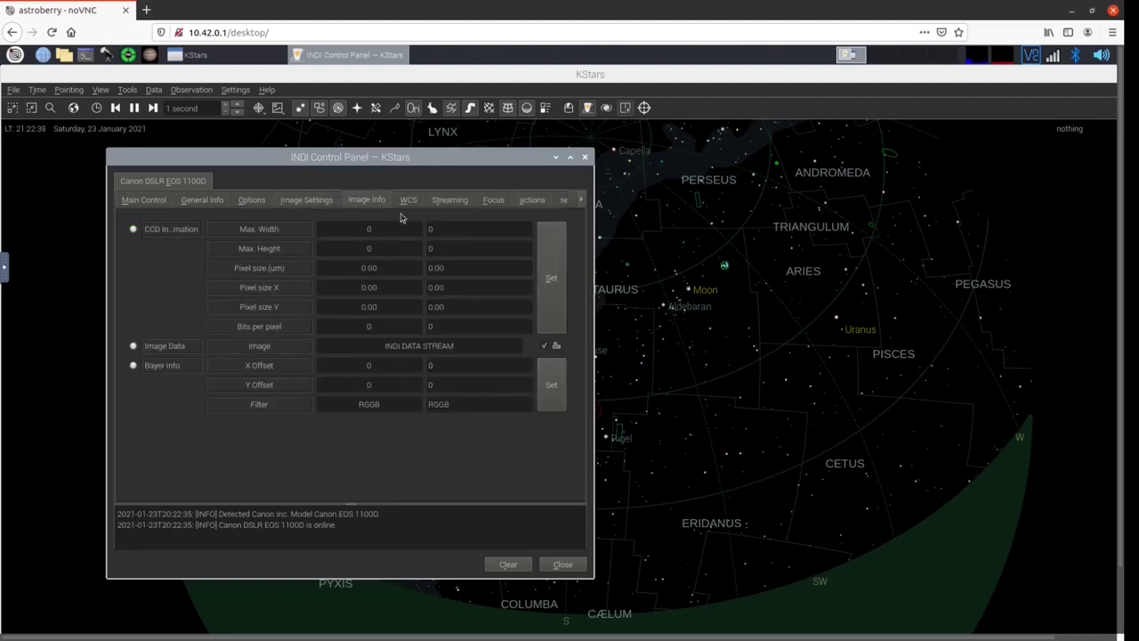
{"action": "double_click", "coordinate": [428, 229]}
{"action": "type", "text": "42"}
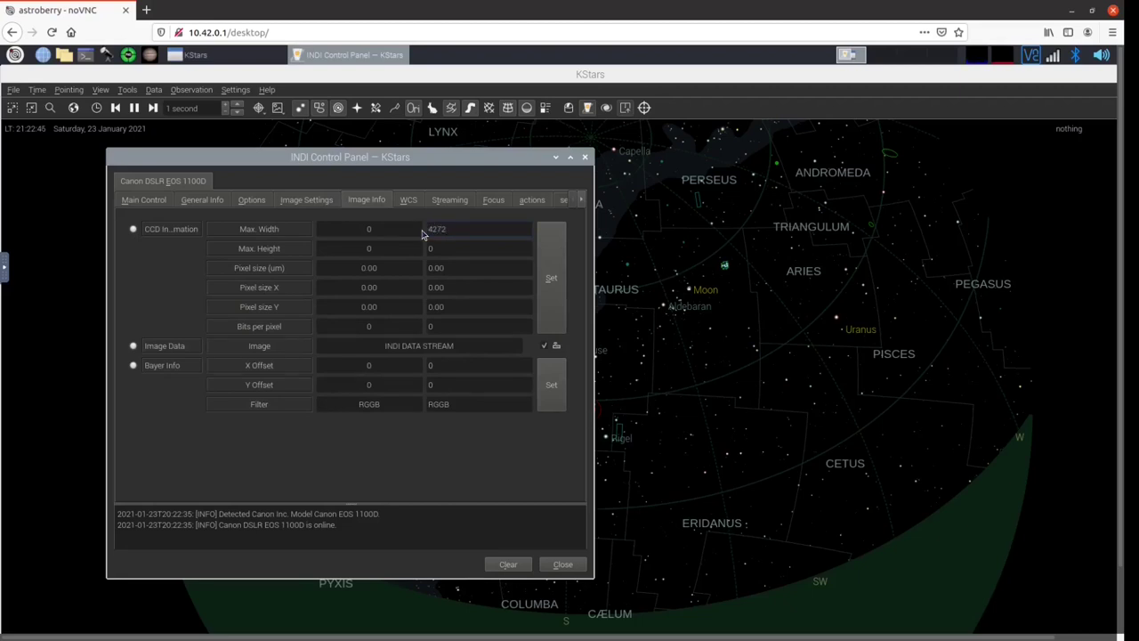
{"action": "type", "text": "72"}
{"action": "double_click", "coordinate": [427, 251]}
Enter 5.2 µm pixel sizes and 14 bits per pixel, then apply the CCD information.
{"action": "left_click_drag", "start_coordinate": [459, 267], "coordinate": [426, 271]}
{"action": "type", "text": "5"}
{"action": "left_click_drag", "start_coordinate": [452, 288], "coordinate": [414, 296]}
{"action": "type", "text": "5.2"}
{"action": "left_click_drag", "start_coordinate": [463, 310], "coordinate": [426, 309]}
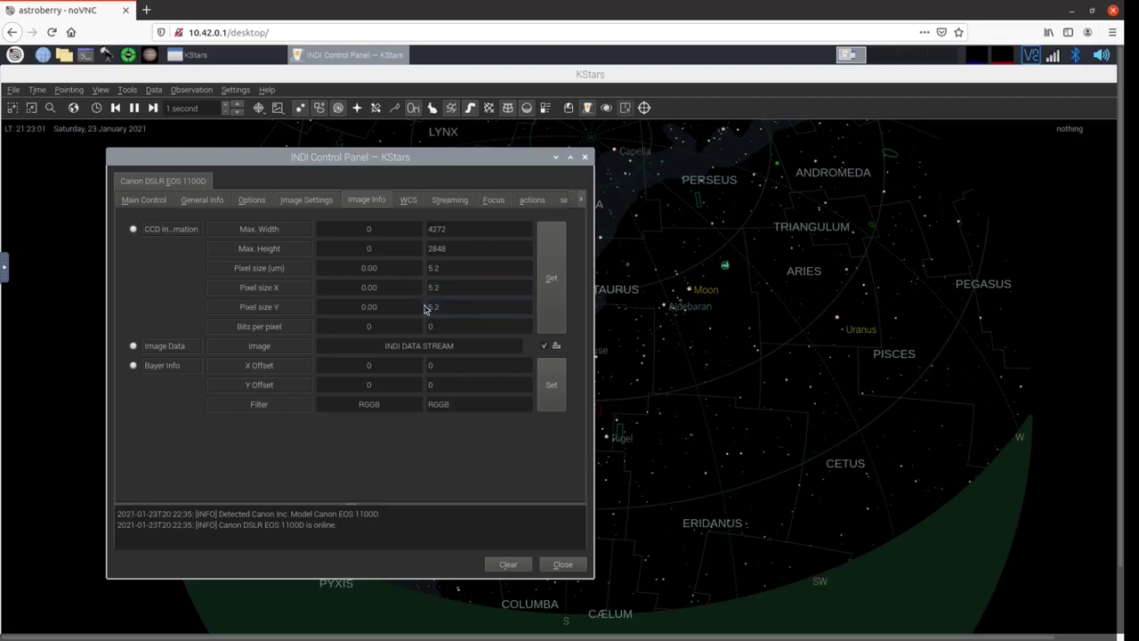
{"action": "type", "text": "5.2"}
{"action": "key", "text": "Tab"}
{"action": "type", "text": "14"}
{"action": "left_click", "coordinate": [541, 318]}
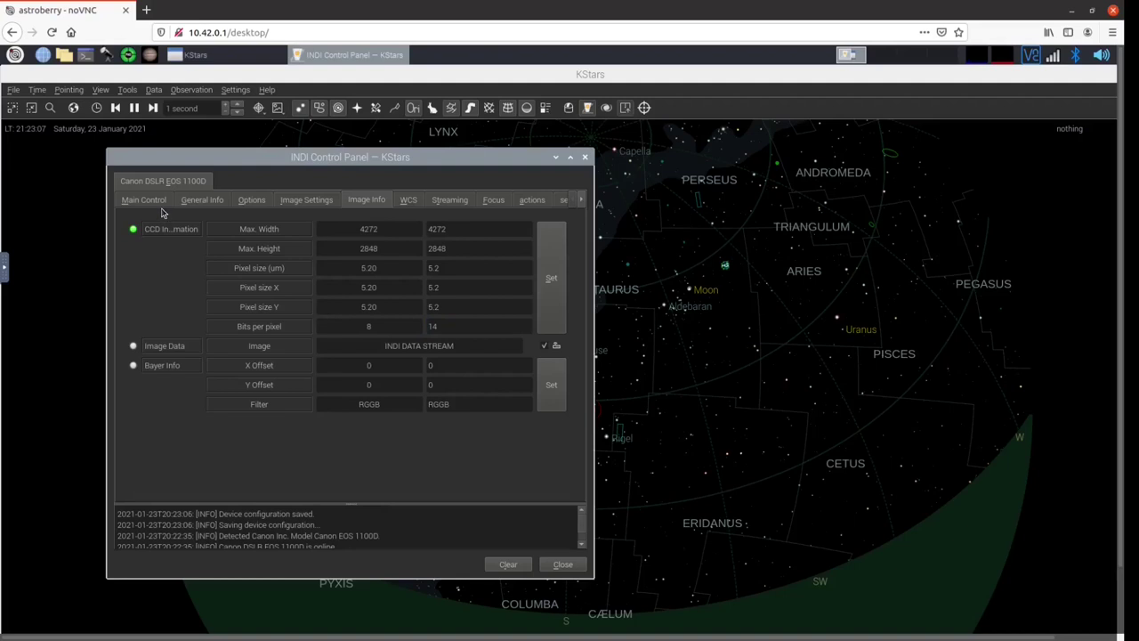
Save the Canon DSLR's device configuration, then run a 1-second test exposure.
{"action": "left_click", "coordinate": [242, 202]}
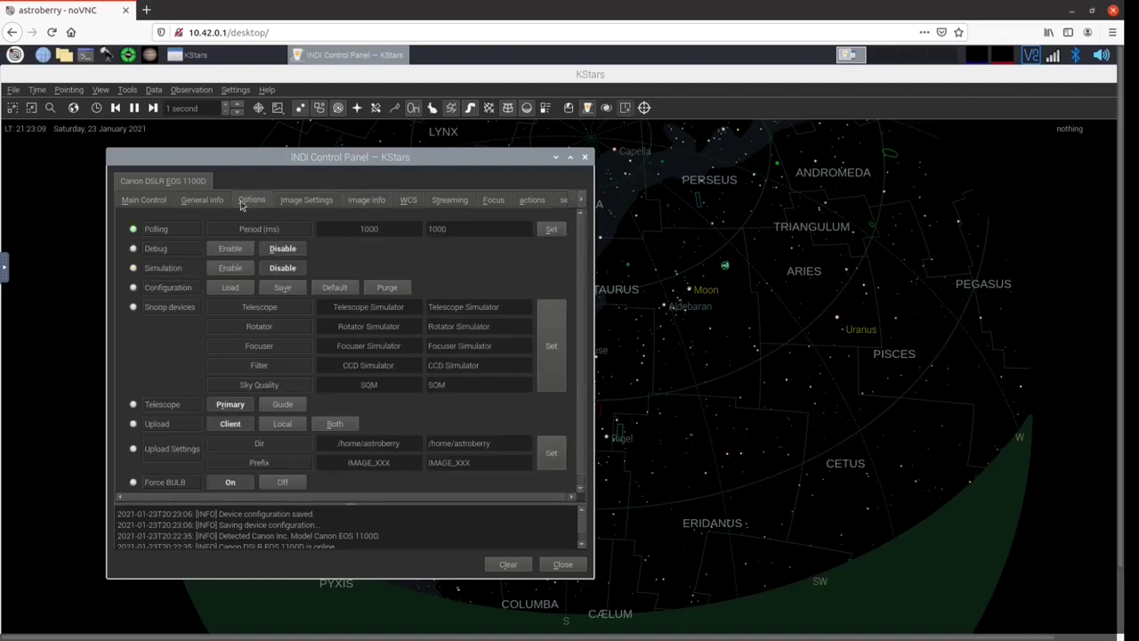
{"action": "left_click", "coordinate": [276, 287]}
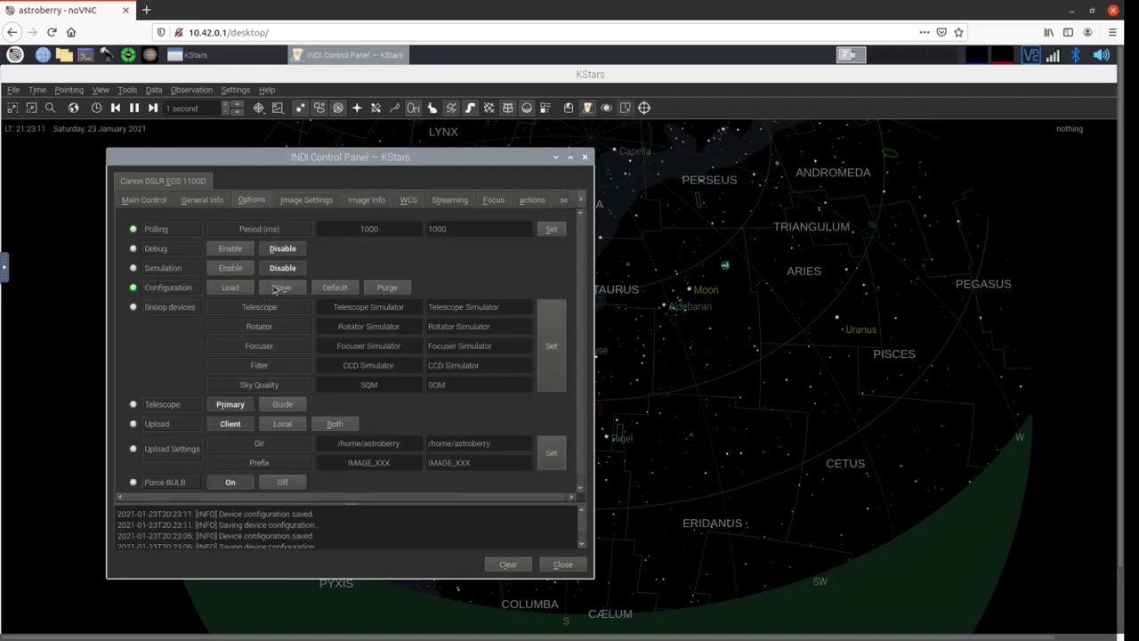
{"action": "left_click", "coordinate": [159, 207]}
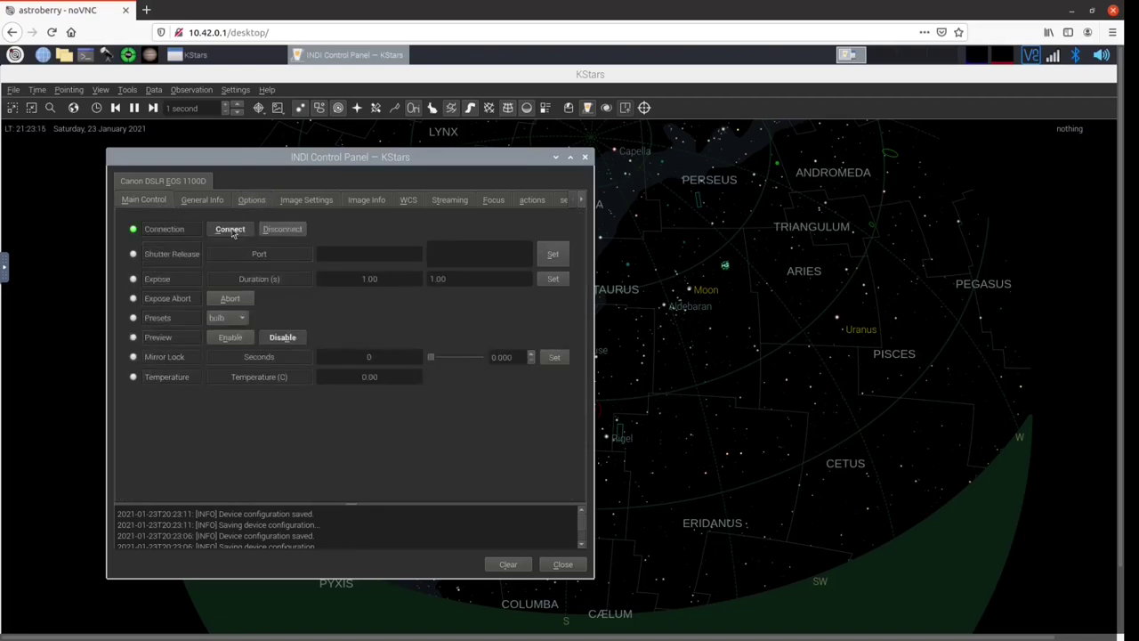
{"action": "left_click", "coordinate": [554, 279]}
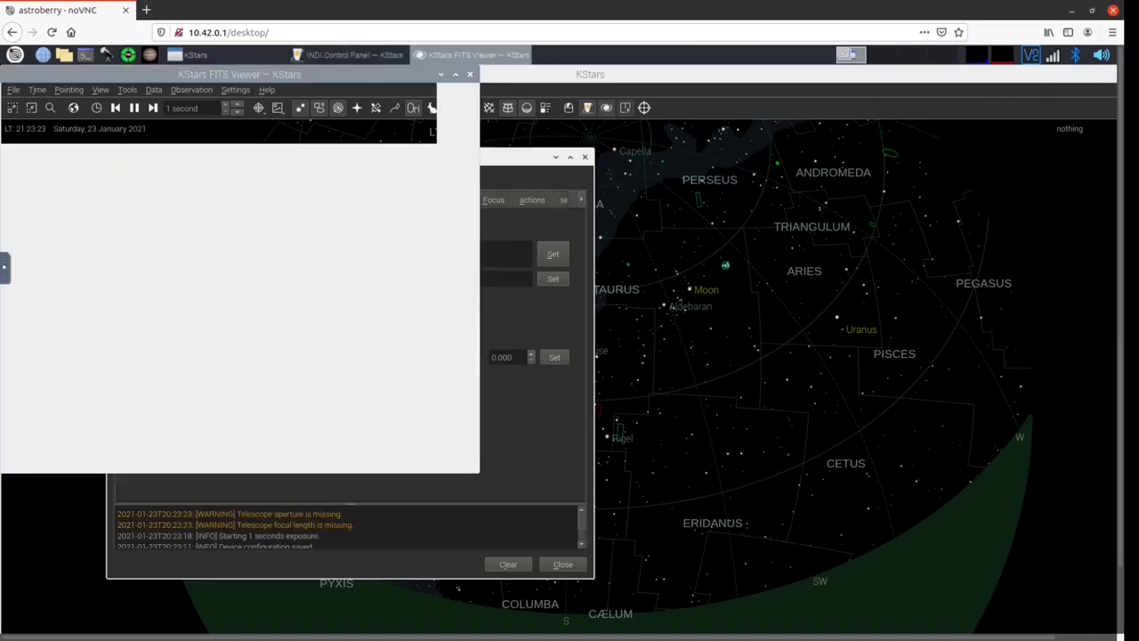
Save the captured frame from the FITS Viewer to the Desktop folder, beginning to name it 'apple'.
{"action": "left_click_drag", "start_coordinate": [394, 81], "coordinate": [544, 147]}
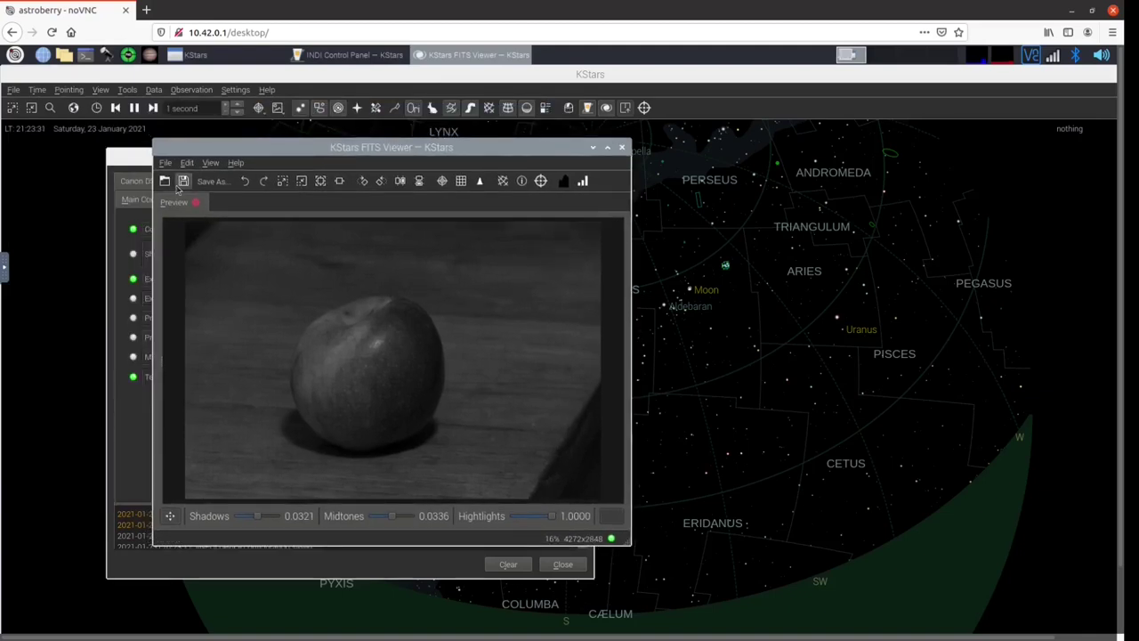
{"action": "left_click", "coordinate": [209, 182]}
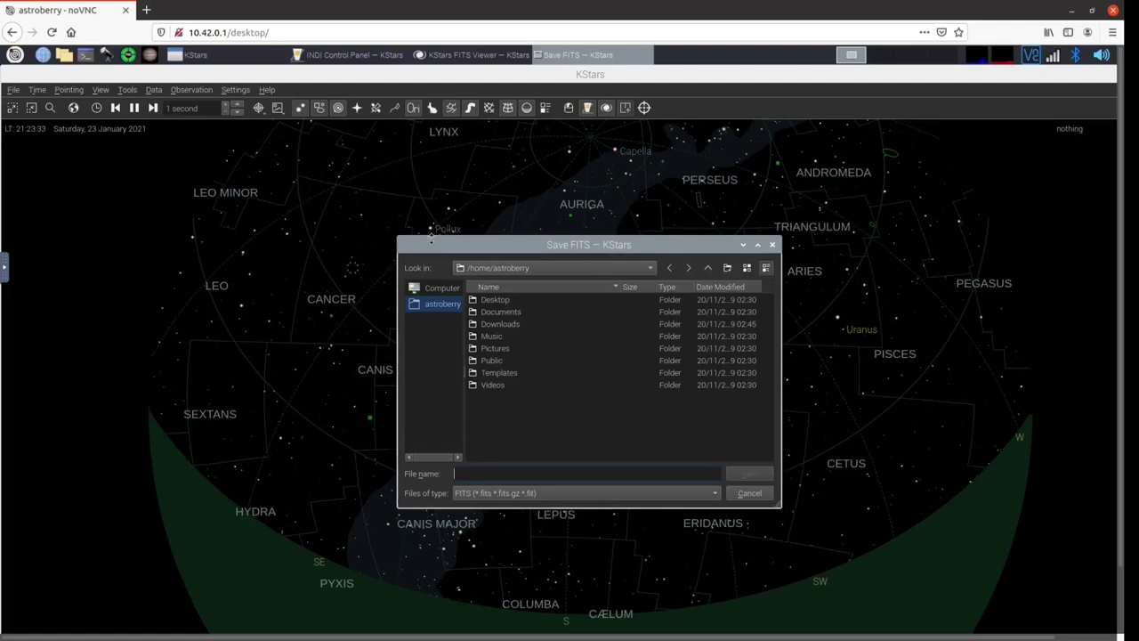
{"action": "left_click", "coordinate": [500, 302]}
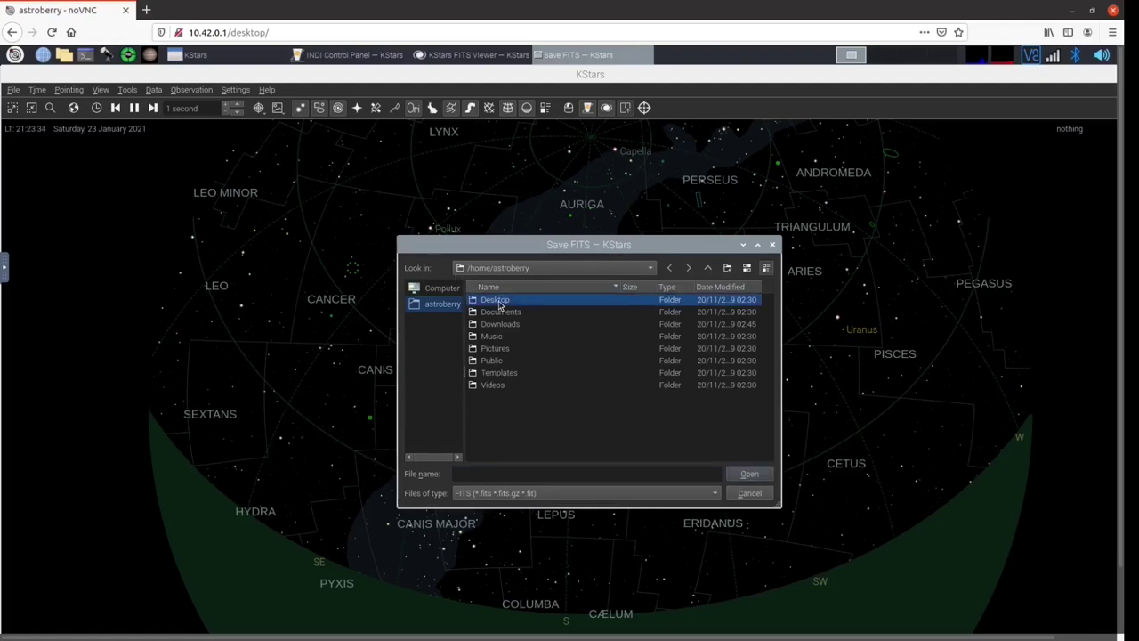
{"action": "left_click", "coordinate": [504, 473]}
{"action": "type", "text": "a"}
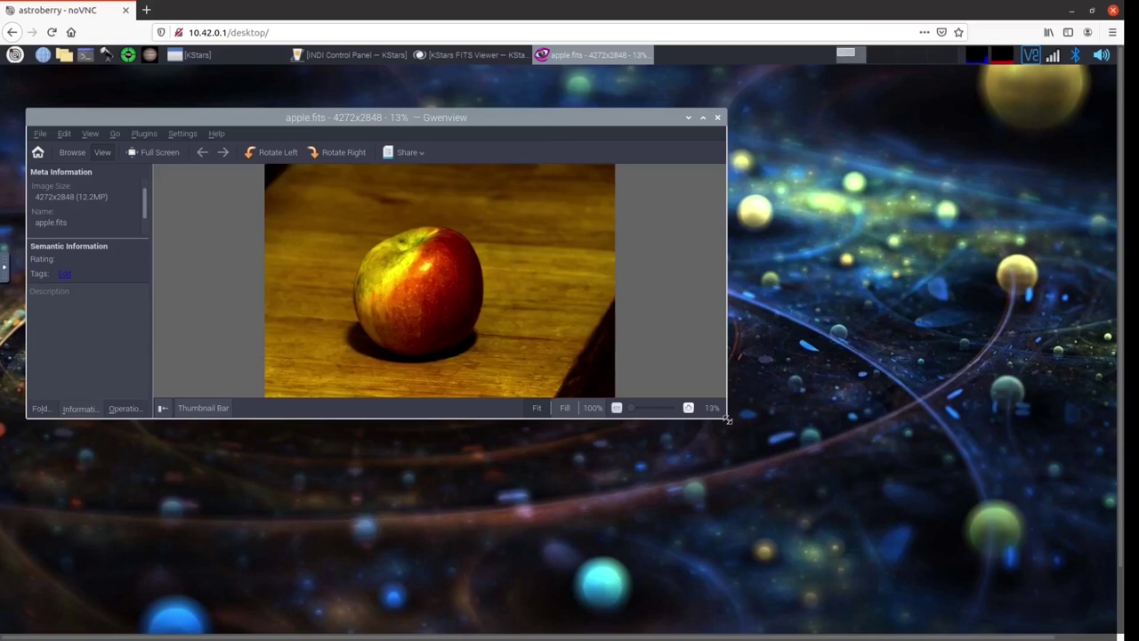
Enlarge the Gwenview window showing apple.fits by dragging its corner.
{"action": "left_click_drag", "start_coordinate": [728, 420], "coordinate": [859, 576]}
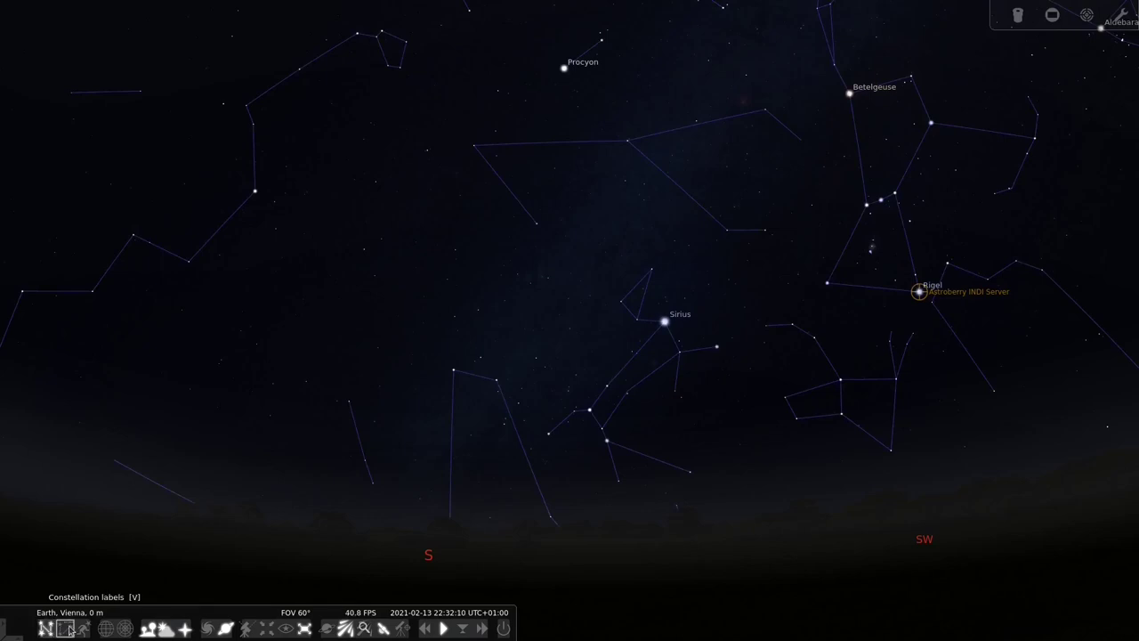
Turn on constellation names, the azimuthal grid and deep-sky objects.
{"action": "left_click", "coordinate": [65, 628]}
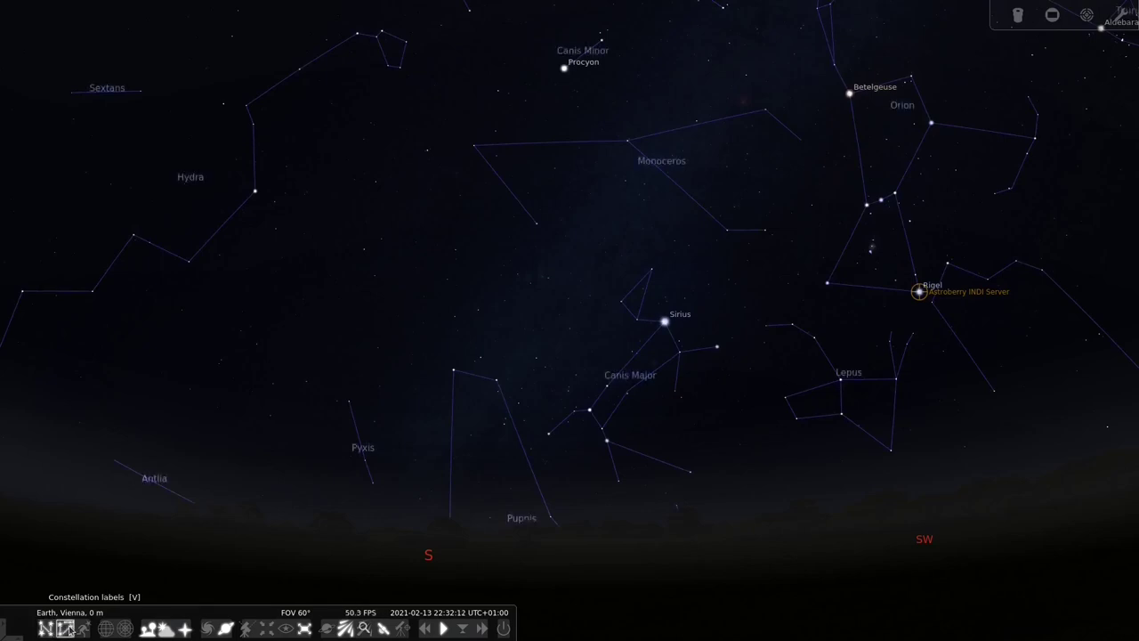
{"action": "left_click", "coordinate": [127, 629]}
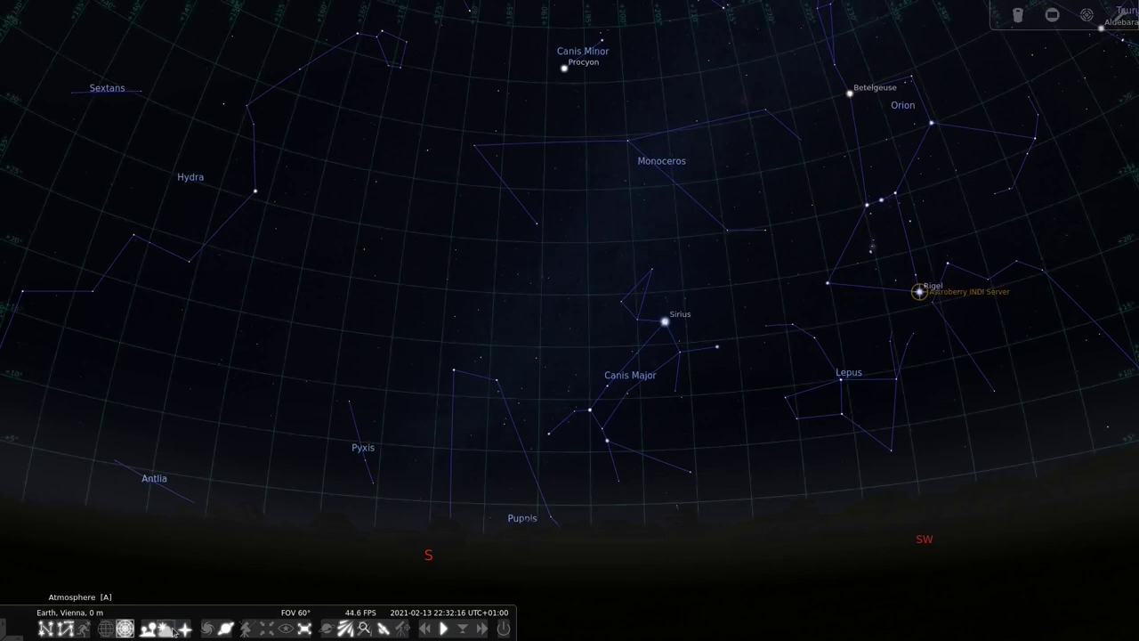
{"action": "left_click", "coordinate": [207, 629]}
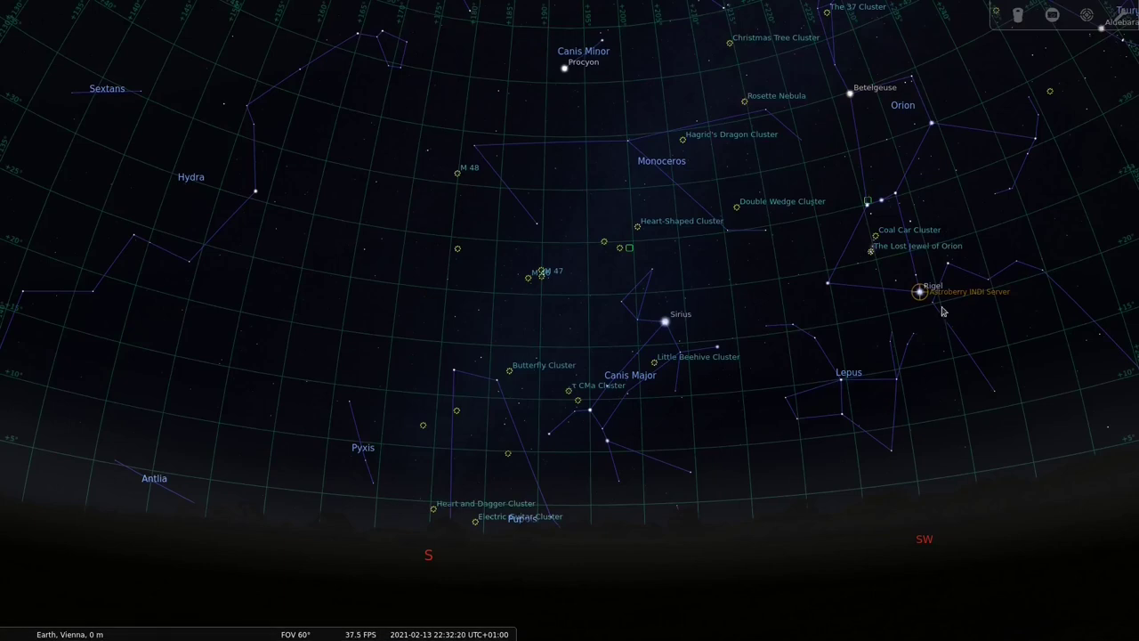
Pan and zoom the sky map to centre on Orion's belt and sword near Rigel.
{"action": "left_click_drag", "start_coordinate": [941, 318], "coordinate": [539, 326]}
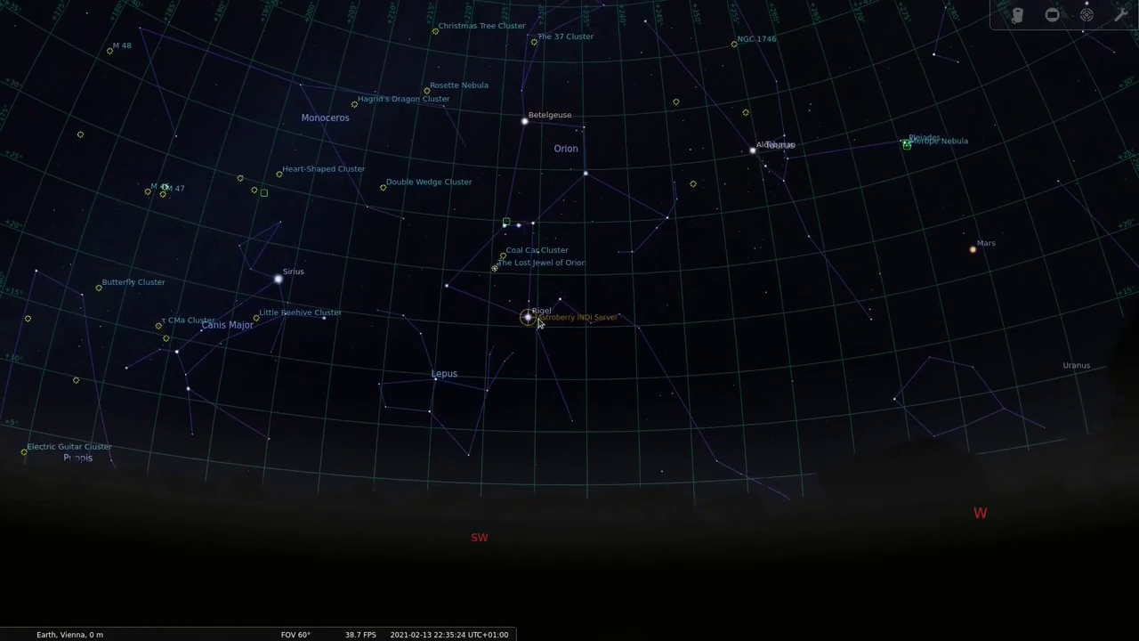
{"action": "scroll", "coordinate": [537, 322], "scroll_direction": "up", "scroll_amount": 3}
{"action": "scroll", "coordinate": [537, 322], "scroll_direction": "up", "scroll_amount": 2}
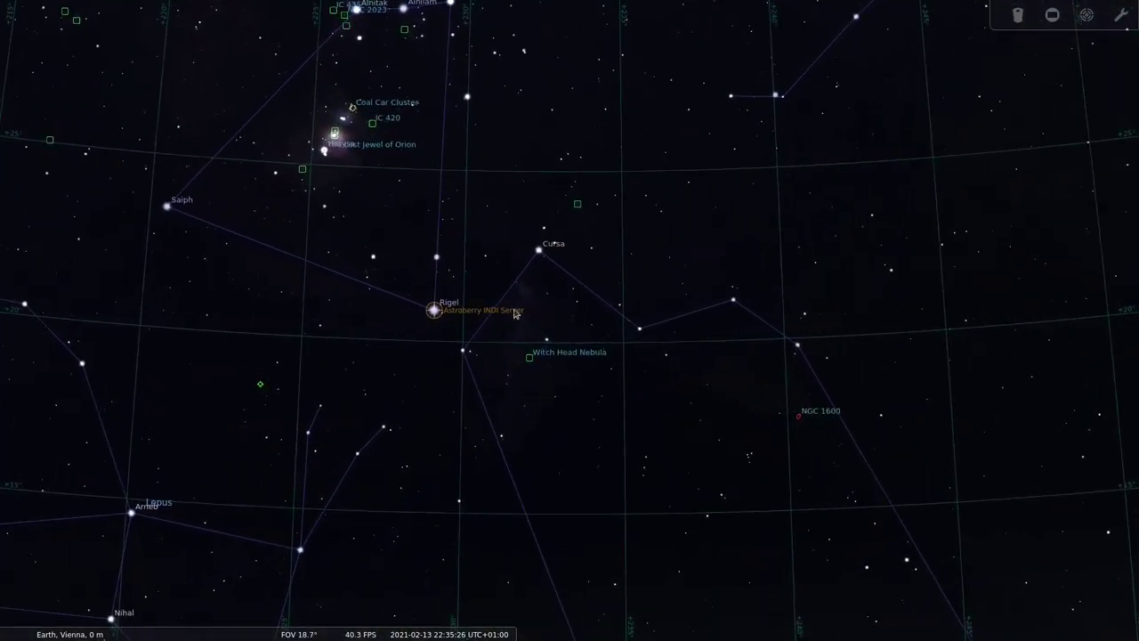
{"action": "left_click_drag", "start_coordinate": [464, 263], "coordinate": [620, 409]}
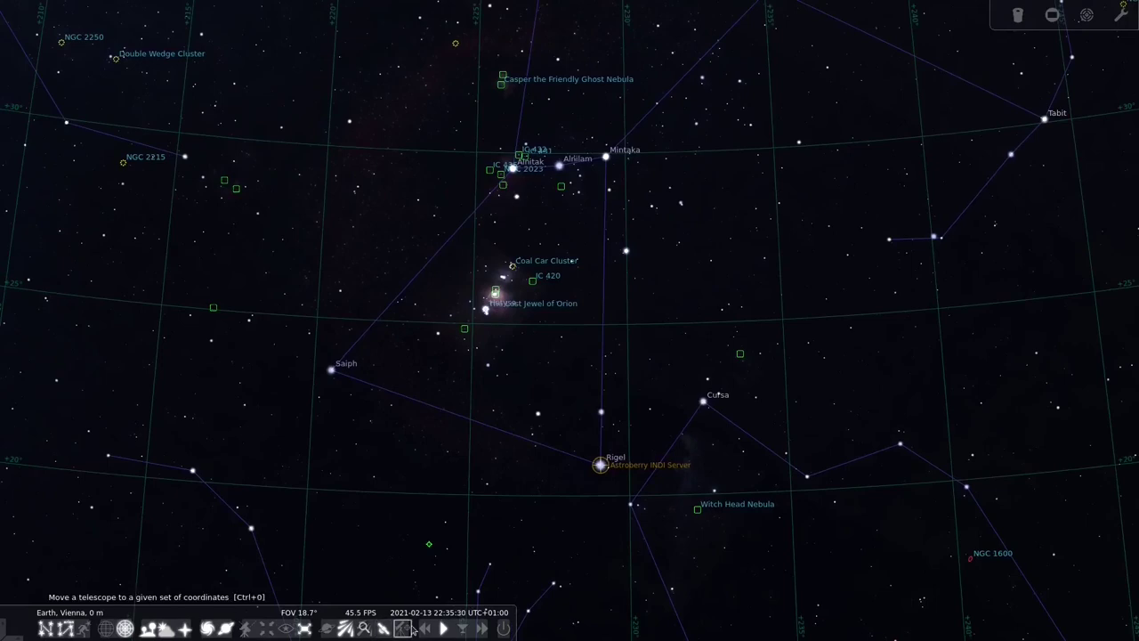
Set M42 as the slew target using its current-object coordinates and slew the Astroberry telescope.
{"action": "left_click", "coordinate": [402, 628]}
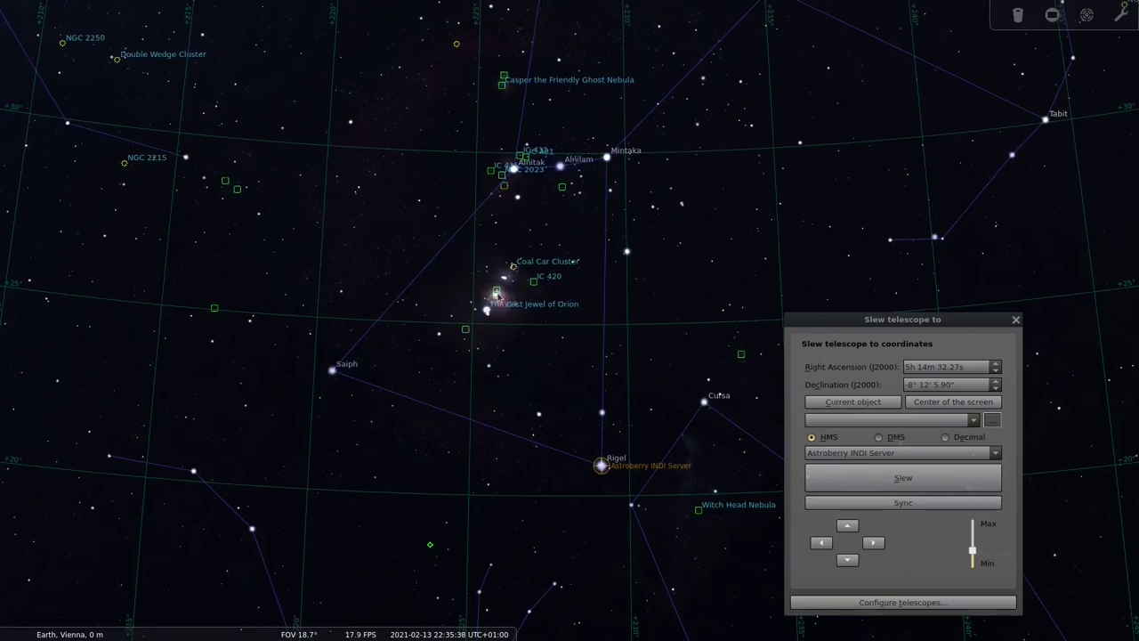
{"action": "left_click", "coordinate": [487, 312]}
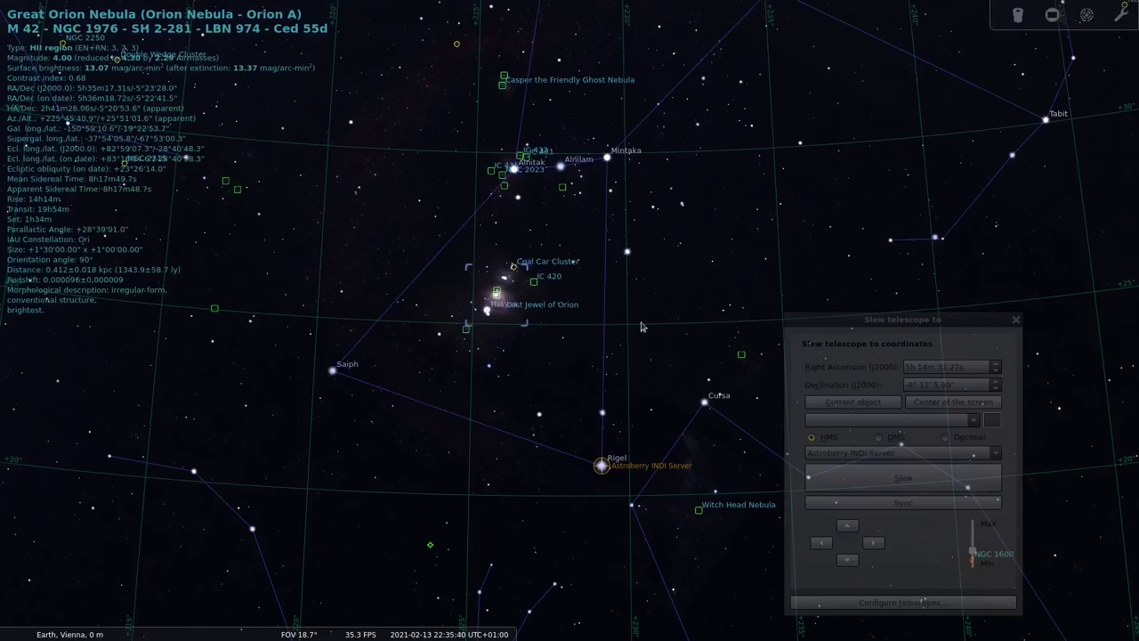
{"action": "left_click", "coordinate": [865, 333]}
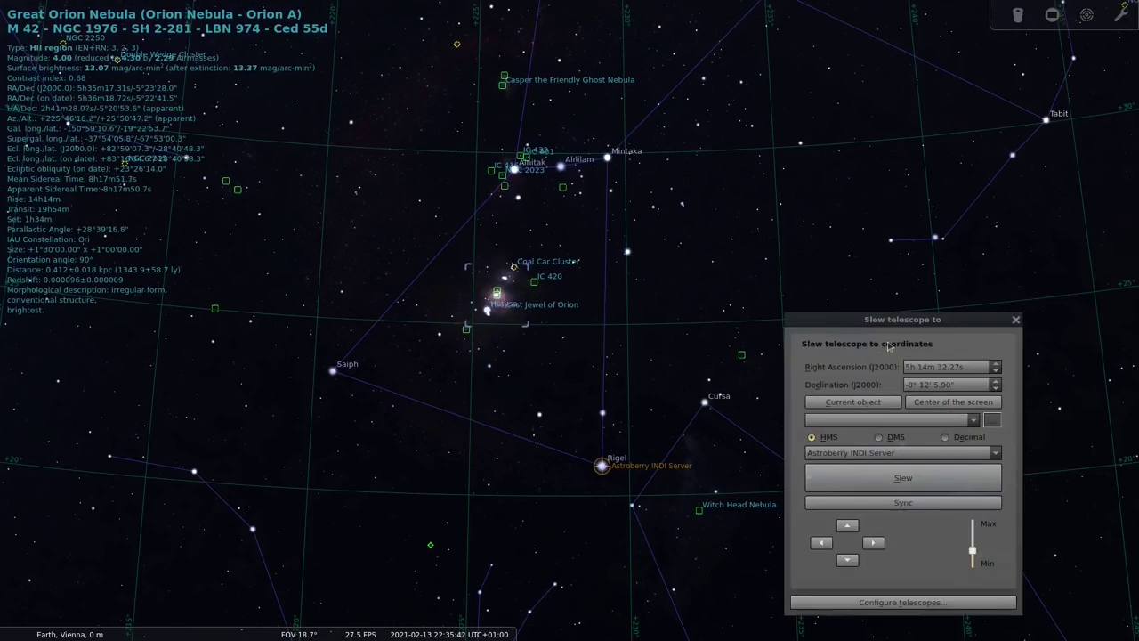
{"action": "left_click", "coordinate": [862, 406]}
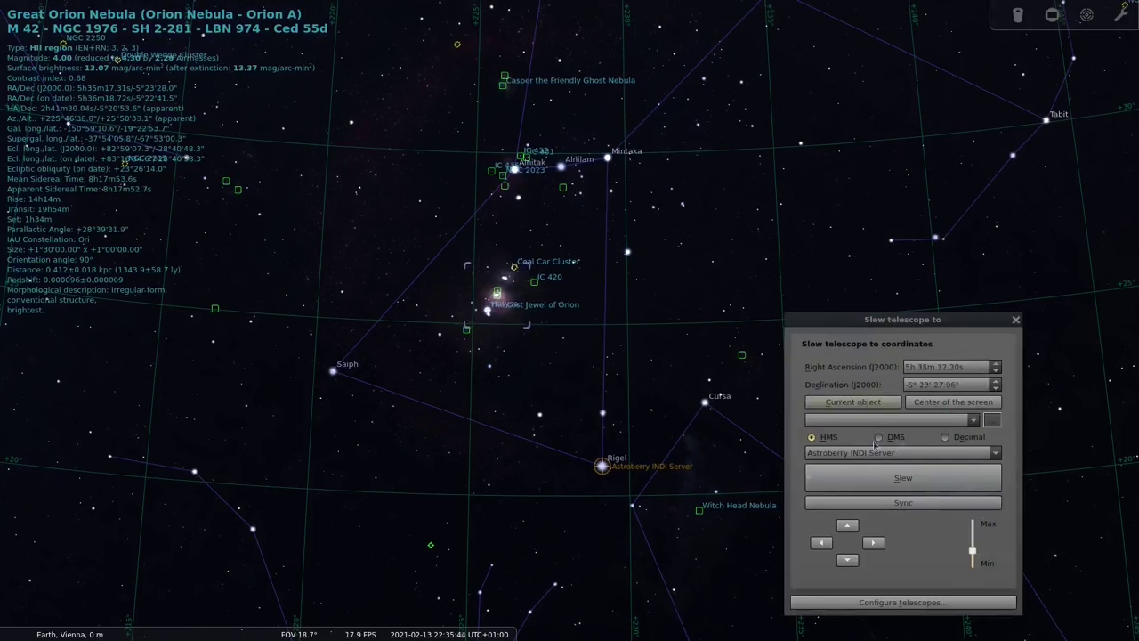
{"action": "left_click", "coordinate": [895, 486]}
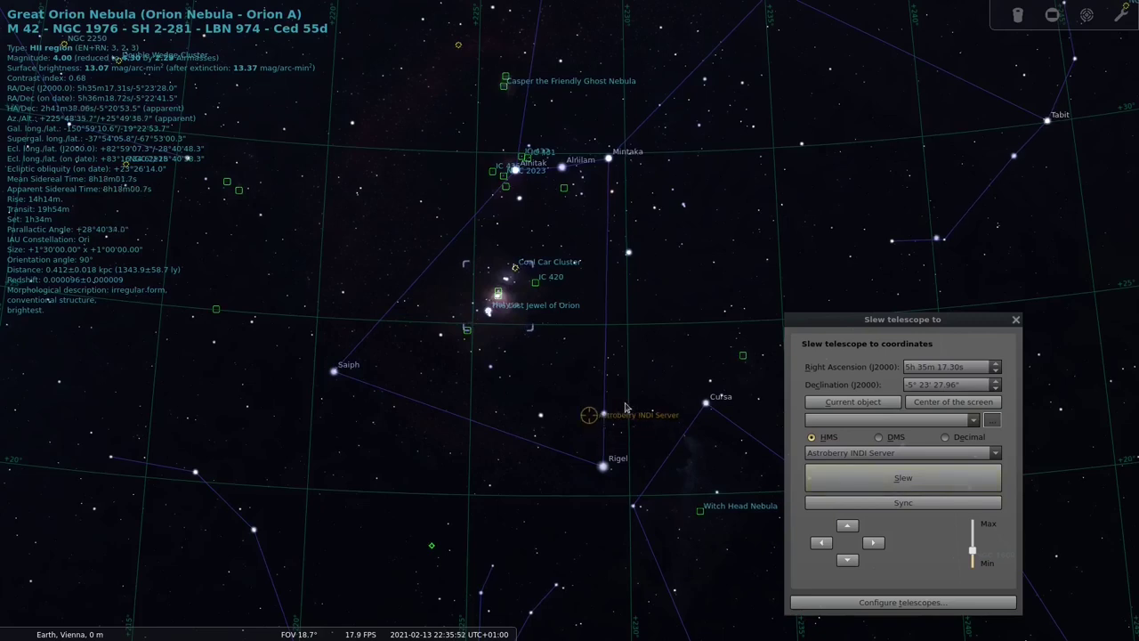
Zoom in steadily on M42 as the Astroberry telescope marker approaches it.
{"action": "scroll", "coordinate": [584, 400], "scroll_direction": "up", "scroll_amount": 5}
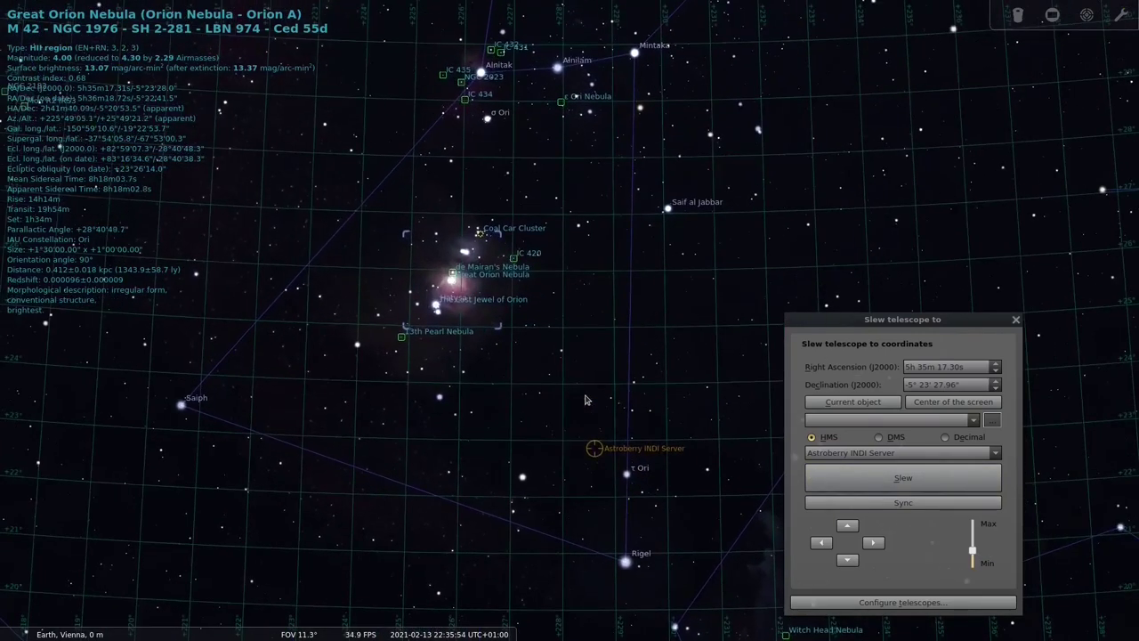
{"action": "scroll", "coordinate": [584, 401], "scroll_direction": "up", "scroll_amount": 1}
{"action": "scroll", "coordinate": [584, 400], "scroll_direction": "up", "scroll_amount": 1}
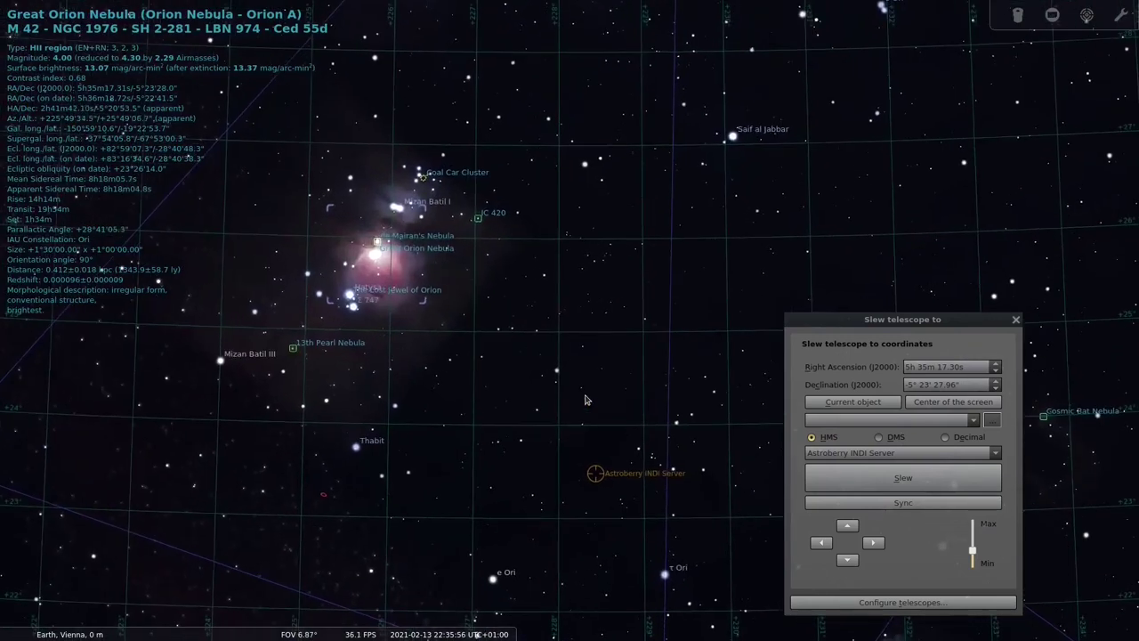
{"action": "scroll", "coordinate": [584, 401], "scroll_direction": "up", "scroll_amount": 1}
{"action": "scroll", "coordinate": [585, 401], "scroll_direction": "up", "scroll_amount": 1}
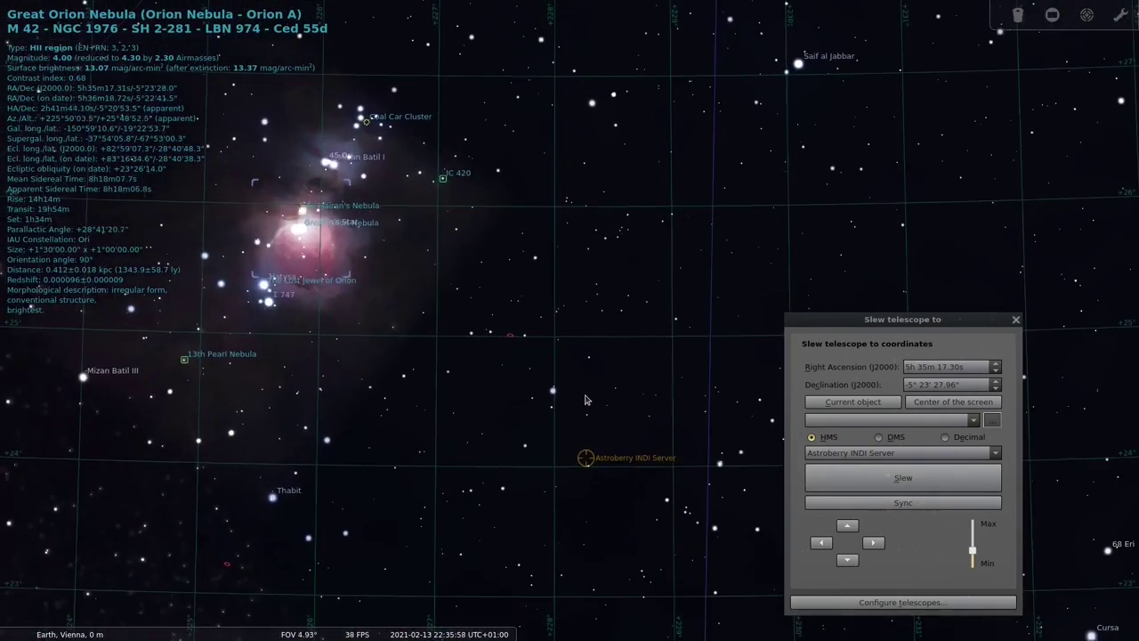
{"action": "scroll", "coordinate": [584, 400], "scroll_direction": "up", "scroll_amount": 1}
{"action": "scroll", "coordinate": [585, 400], "scroll_direction": "up", "scroll_amount": 1}
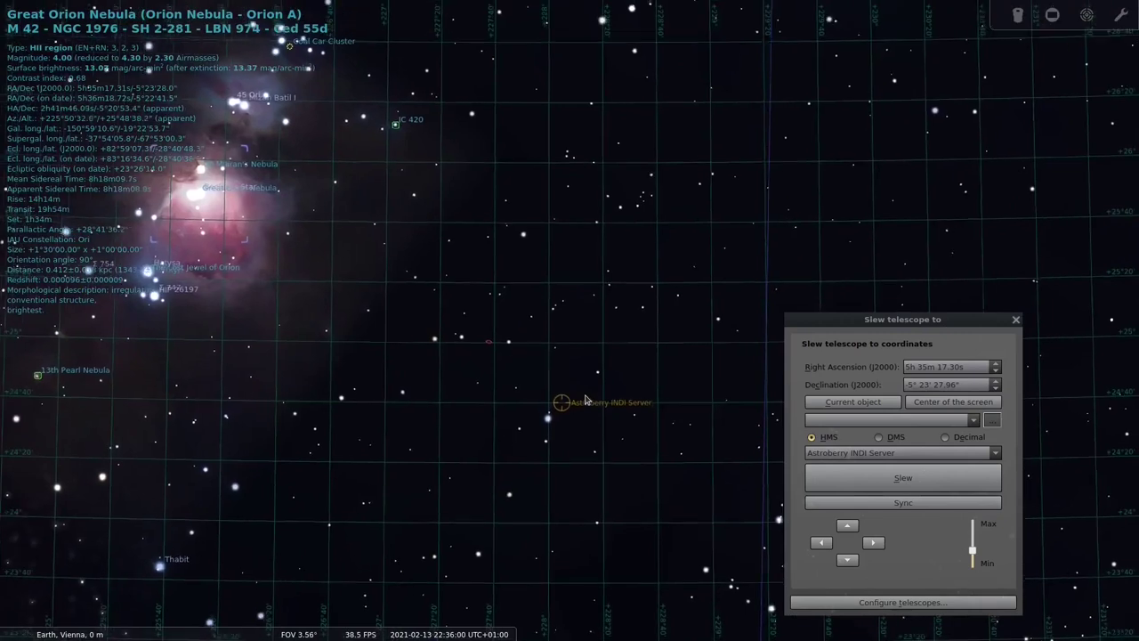